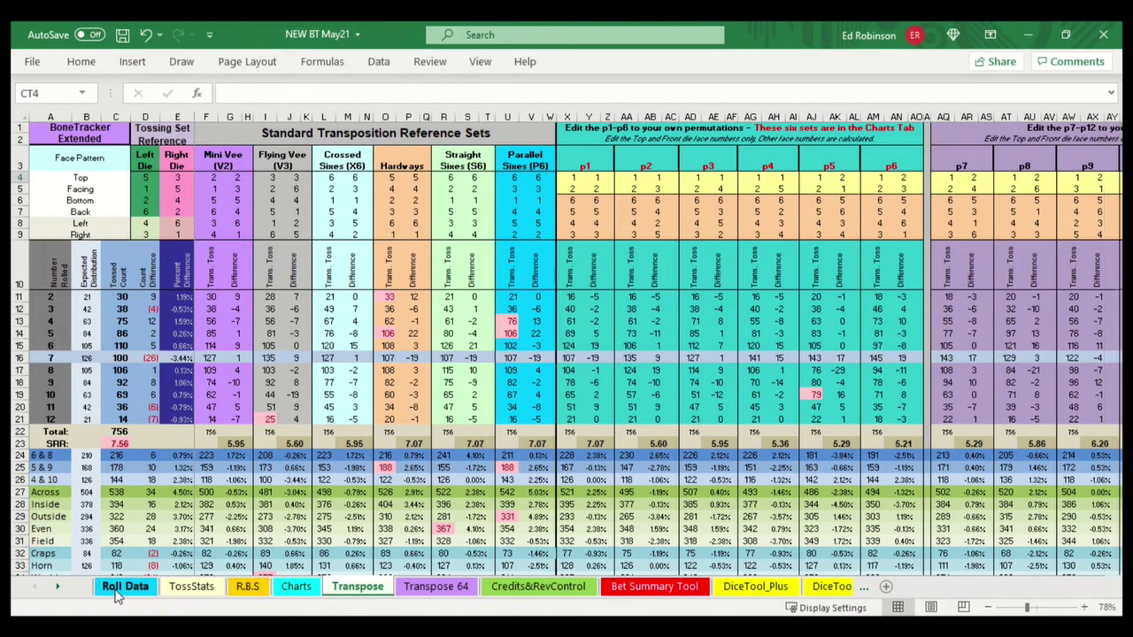
# Review the Roll Data sheet and the box number, hard way and detailed distribution tables on the TossStats sheet
pyautogui.click(124, 587)
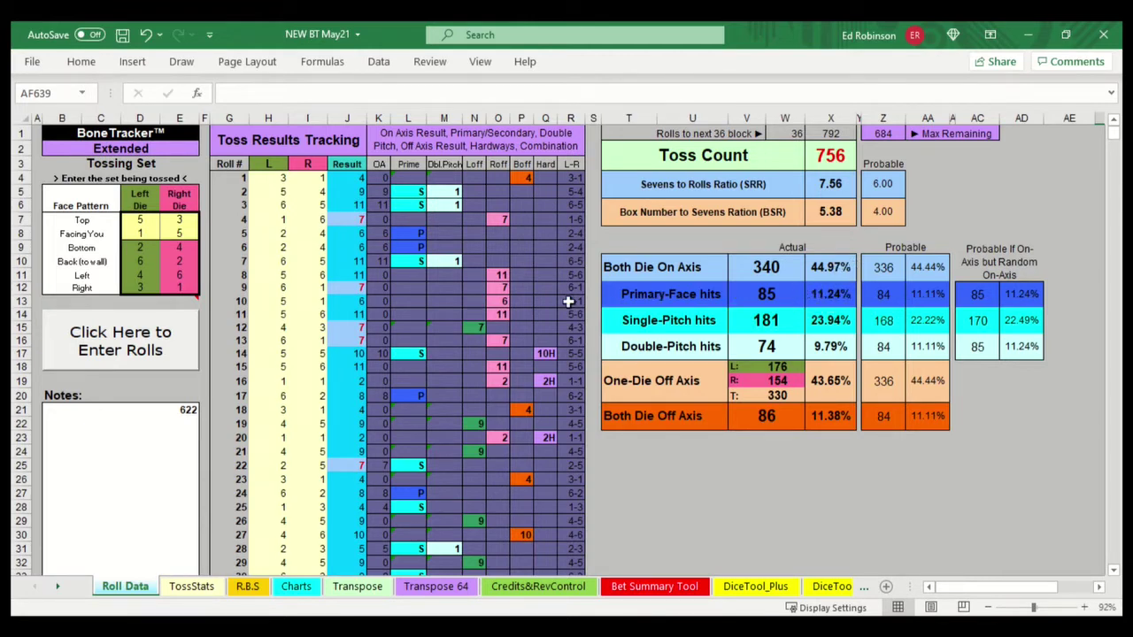
pyautogui.click(192, 586)
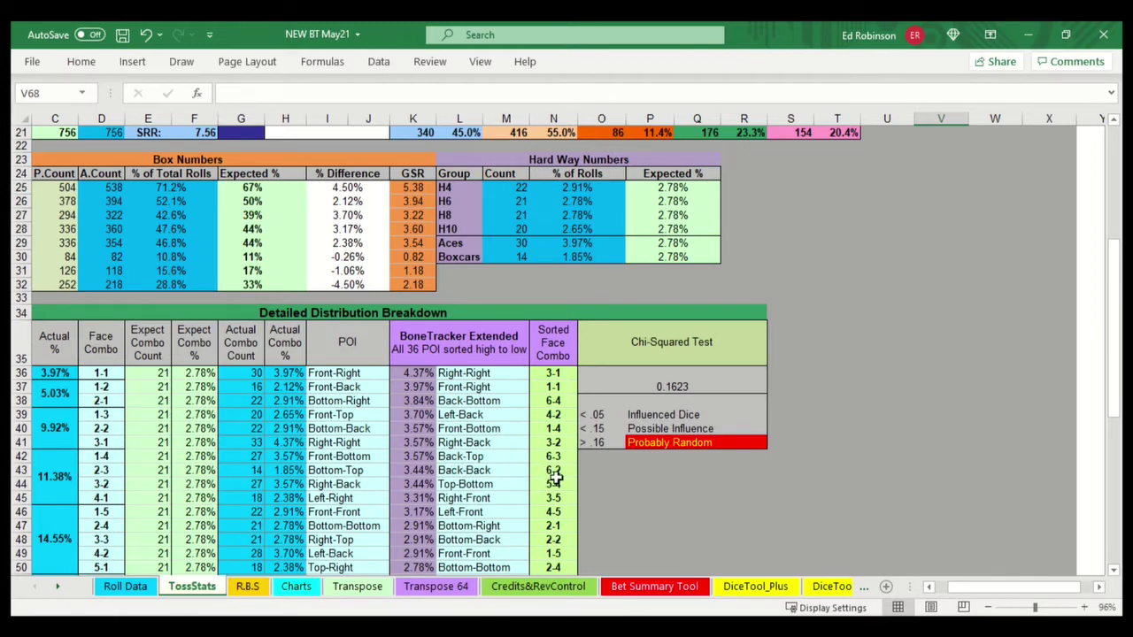
pyautogui.scroll(-5, 561, 471)
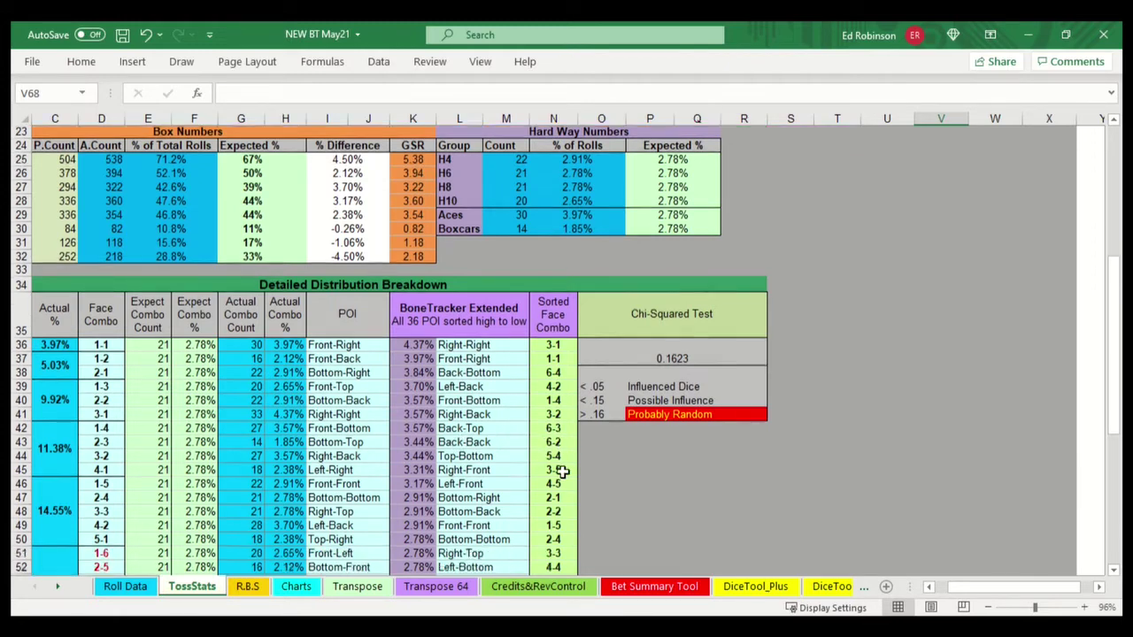
pyautogui.scroll(-2, 561, 471)
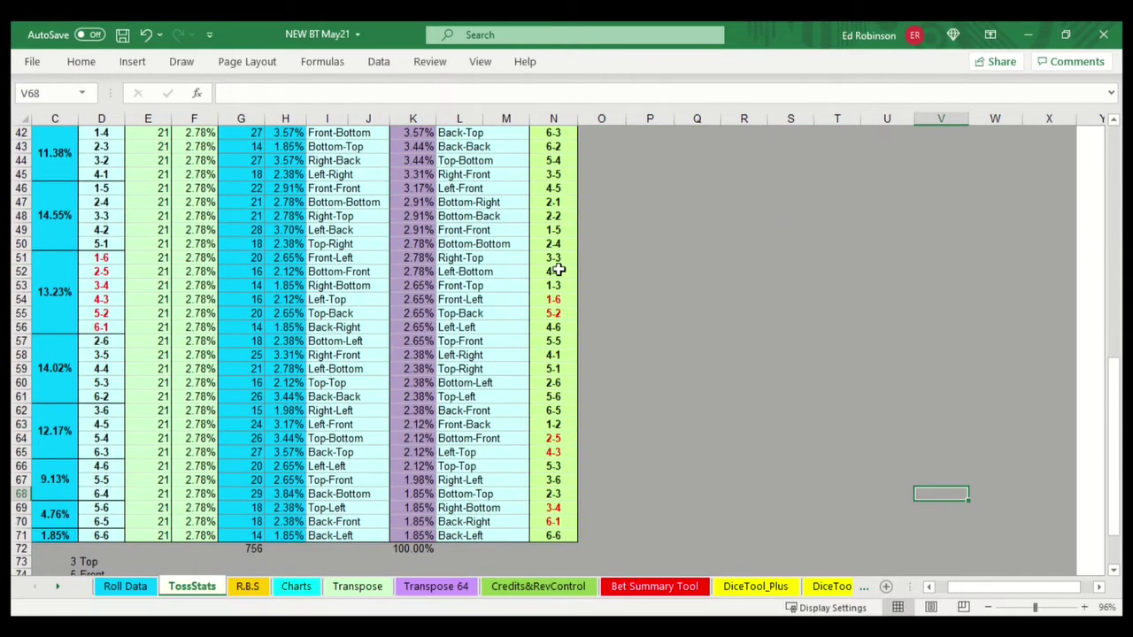
pyautogui.scroll(1, 560, 345)
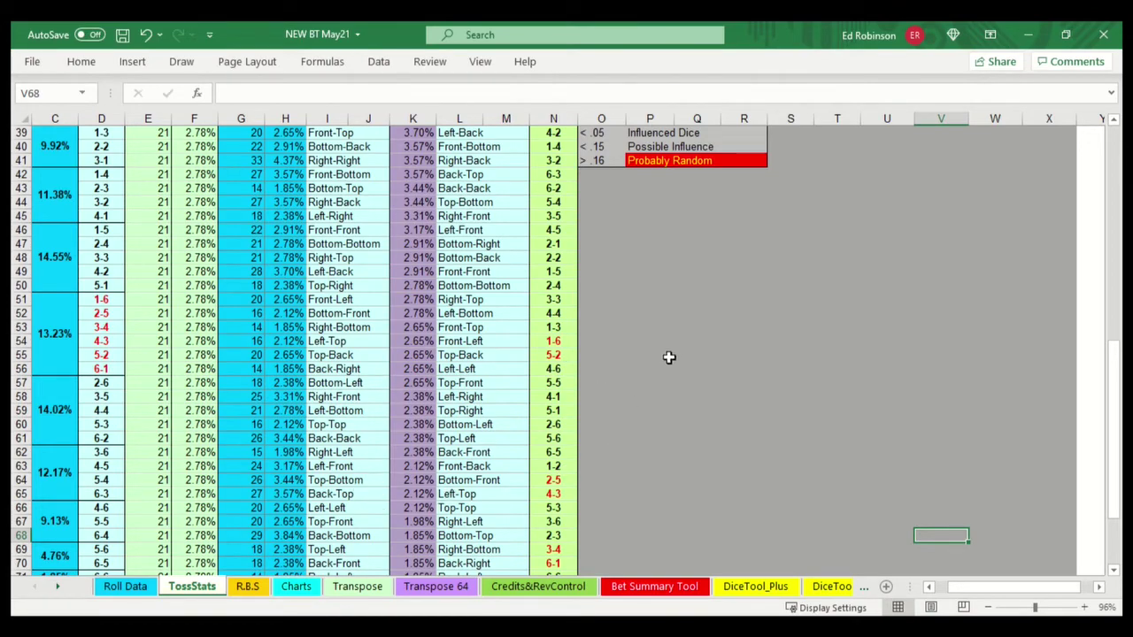
pyautogui.scroll(9, 673, 362)
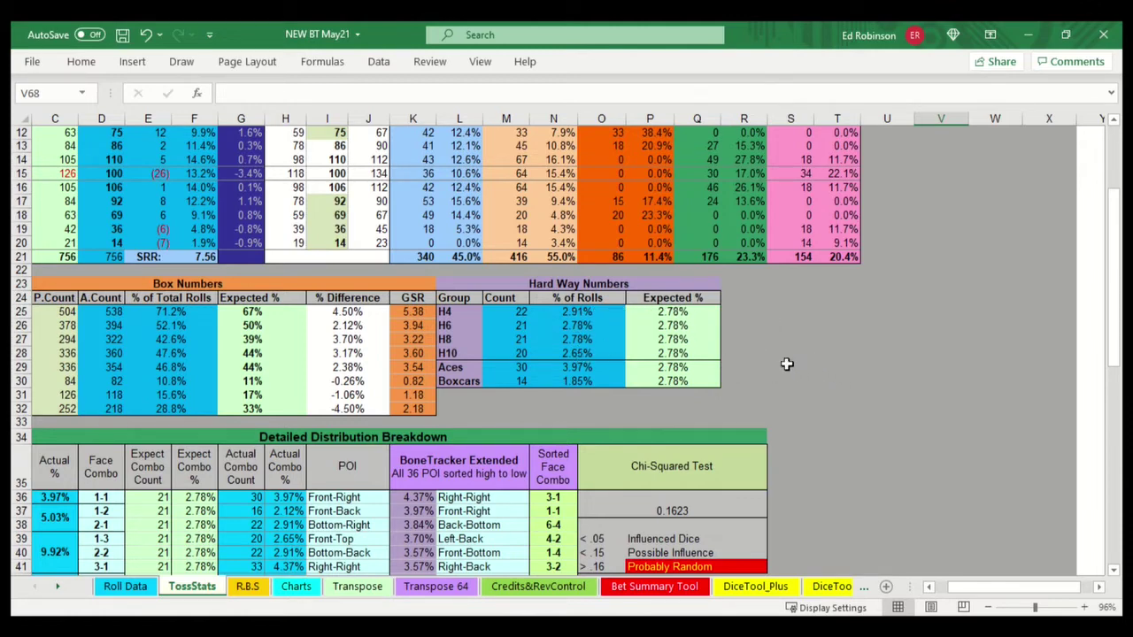
# View the Rolls Between Sevens analysis on the R.B.S sheet and the toss result graphs on the Charts sheet
pyautogui.click(249, 590)
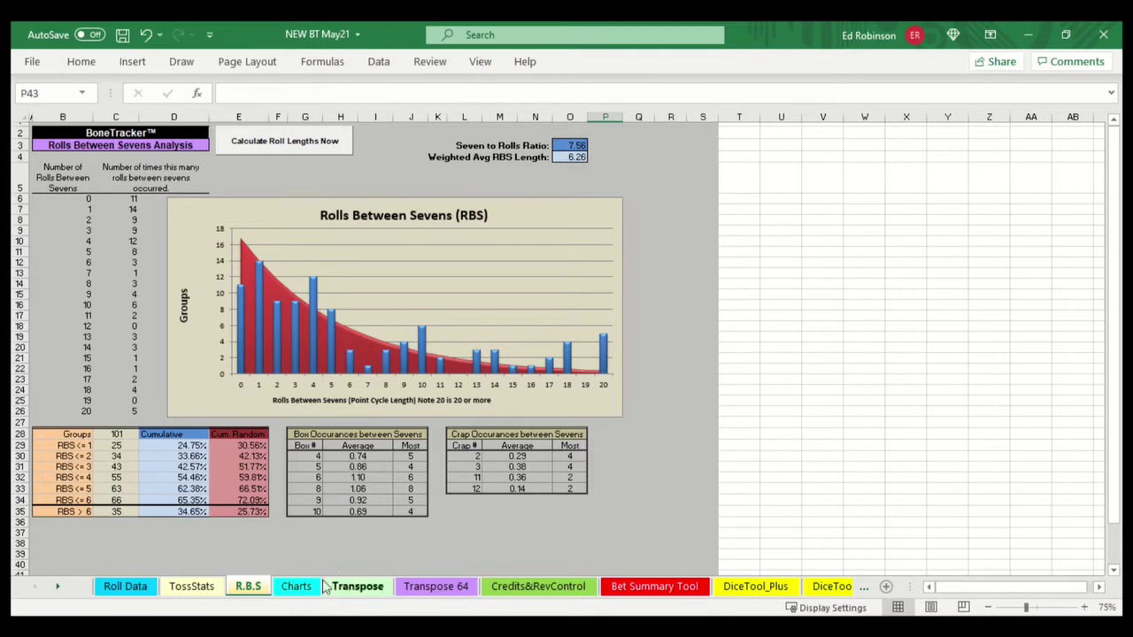
pyautogui.click(295, 588)
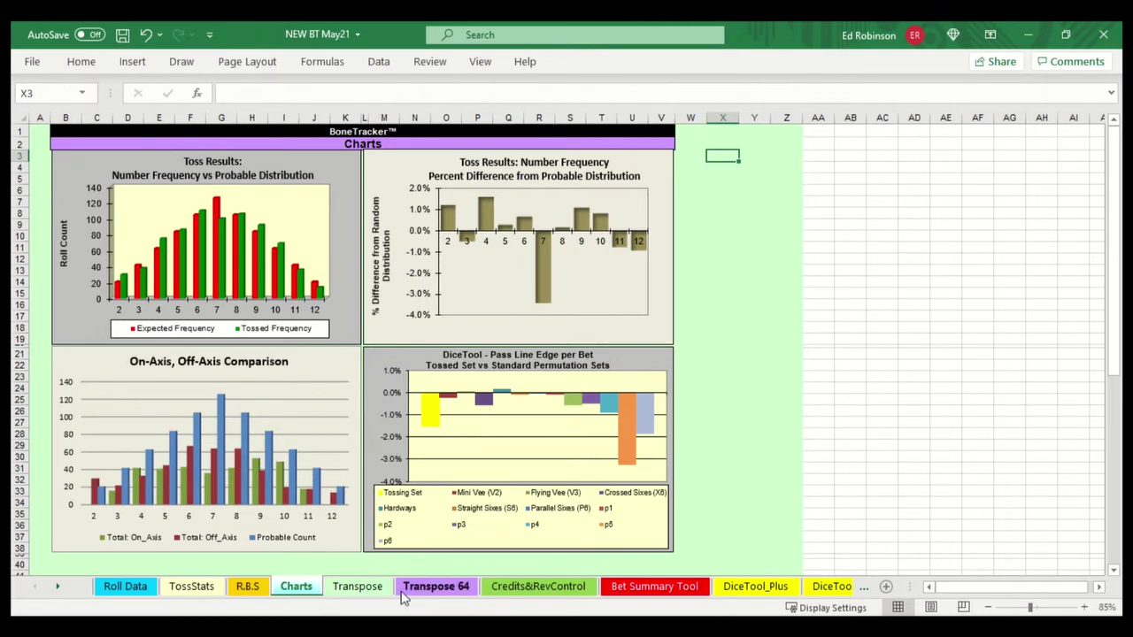
# Look across the Transpose sheet from the standard reference sets through the editable permutation sets p1 to p18
pyautogui.click(358, 591)
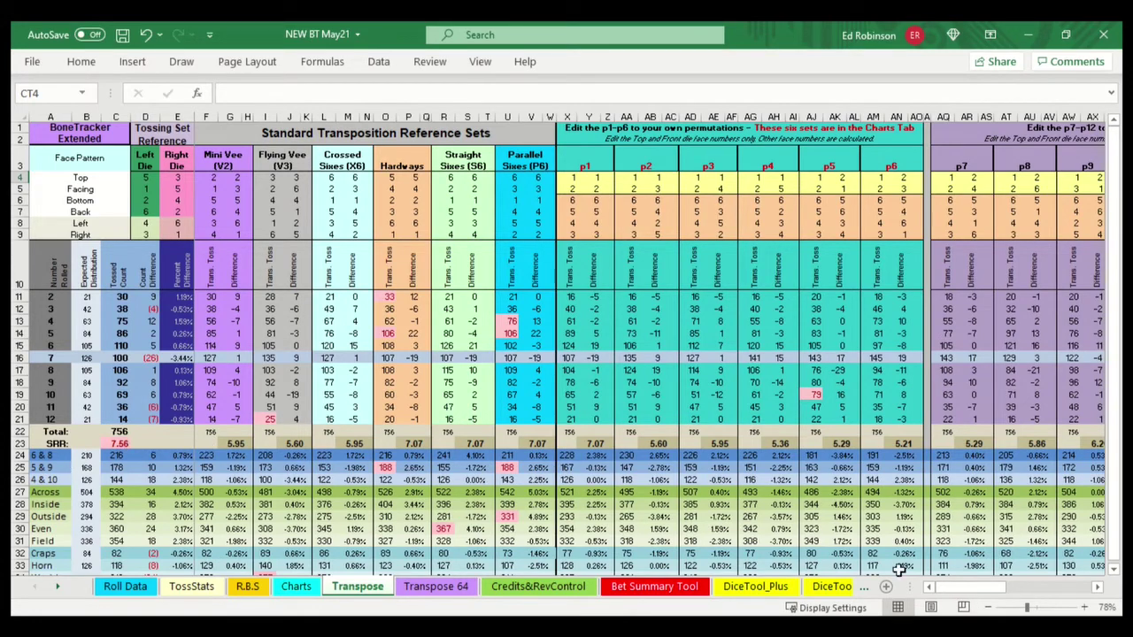
pyautogui.click(1035, 608)
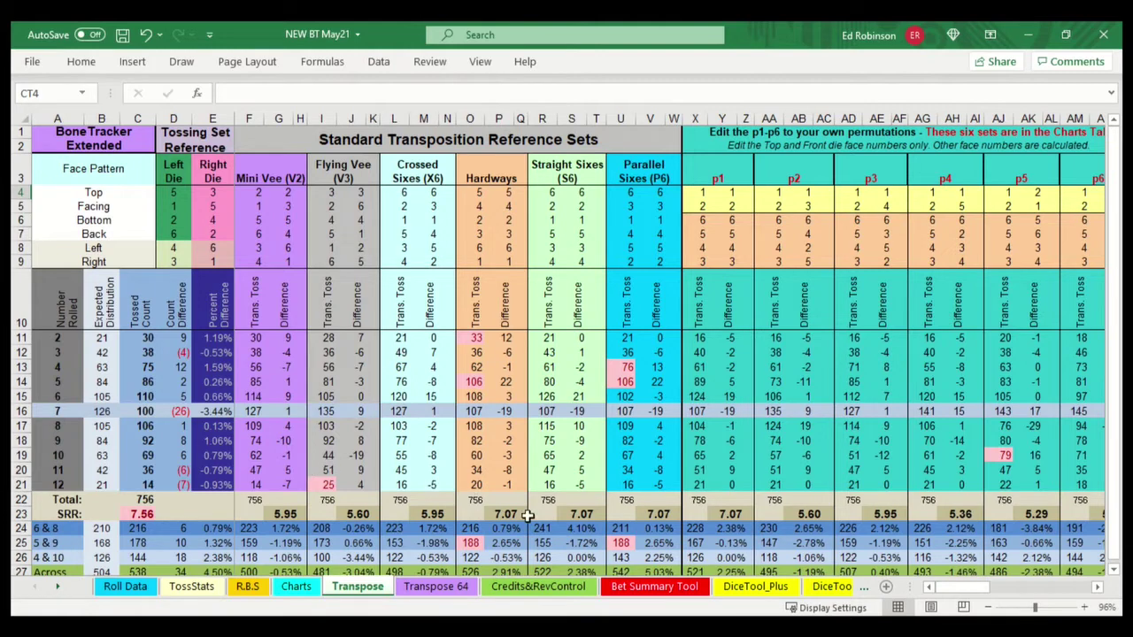
pyautogui.moveTo(951, 592); pyautogui.dragTo(969, 592)
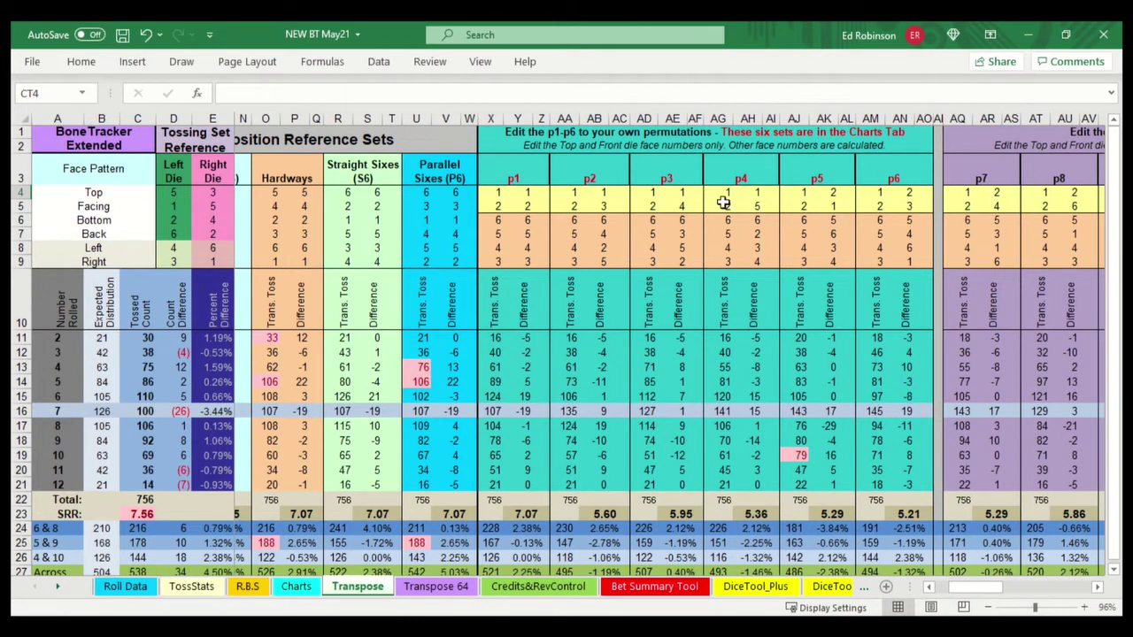
pyautogui.moveTo(971, 591); pyautogui.dragTo(1018, 577)
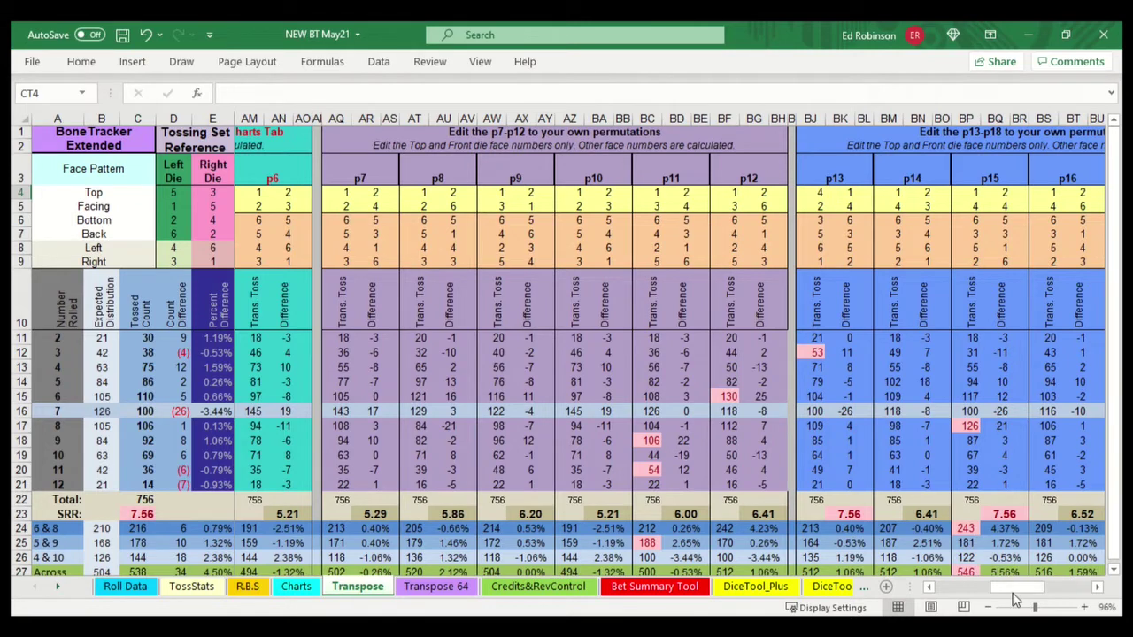
pyautogui.moveTo(998, 588); pyautogui.dragTo(1019, 589)
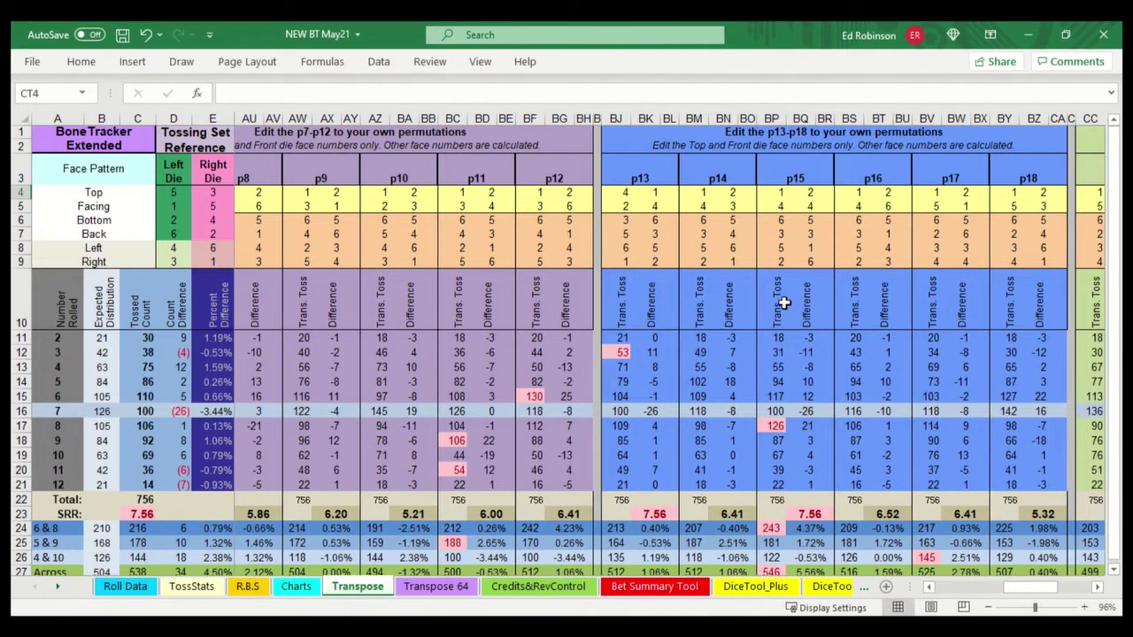
# Compare the p13 to p18 transposed toss counts and bet group rows with their die face settings
pyautogui.scroll(-1, 783, 302)
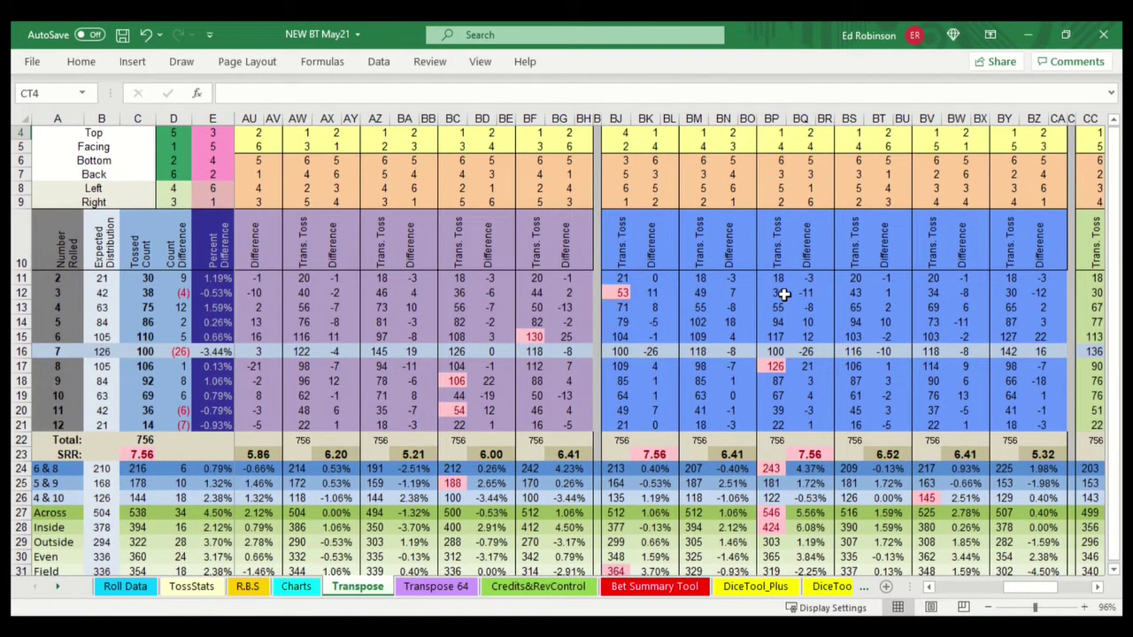
pyautogui.scroll(-1, 783, 293)
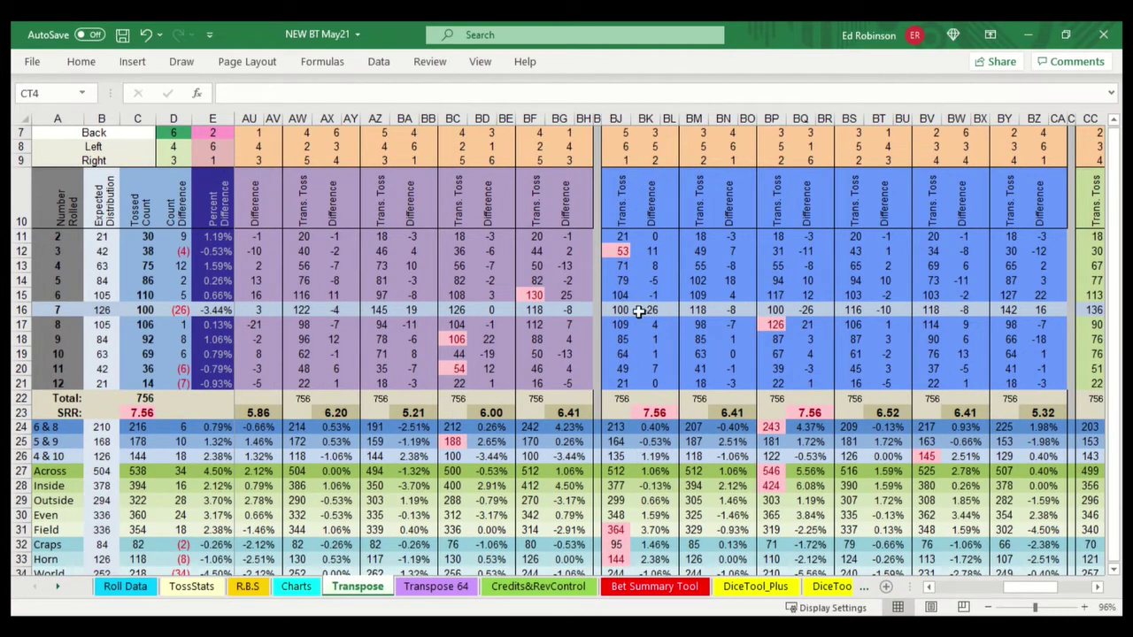
pyautogui.scroll(2, 644, 205)
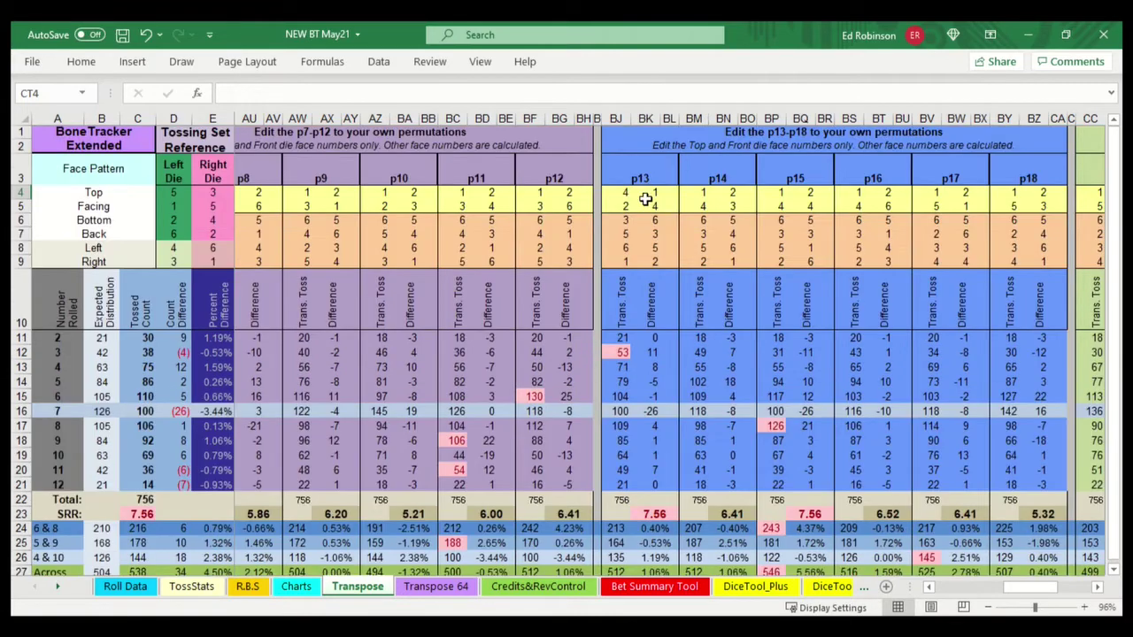
pyautogui.scroll(-3, 637, 257)
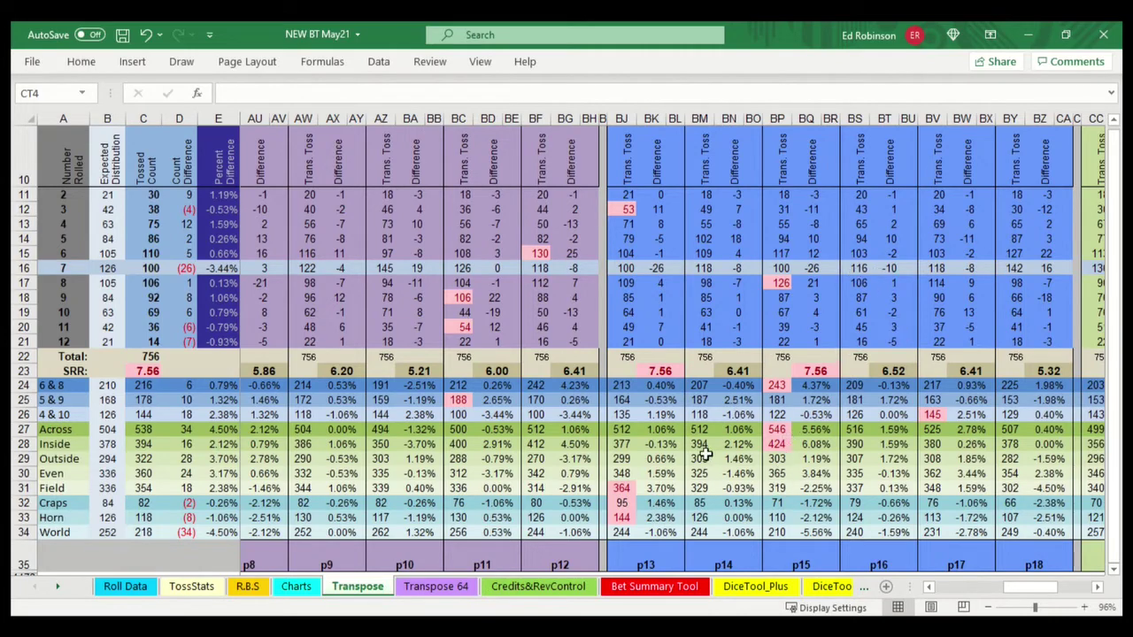
pyautogui.scroll(3, 764, 316)
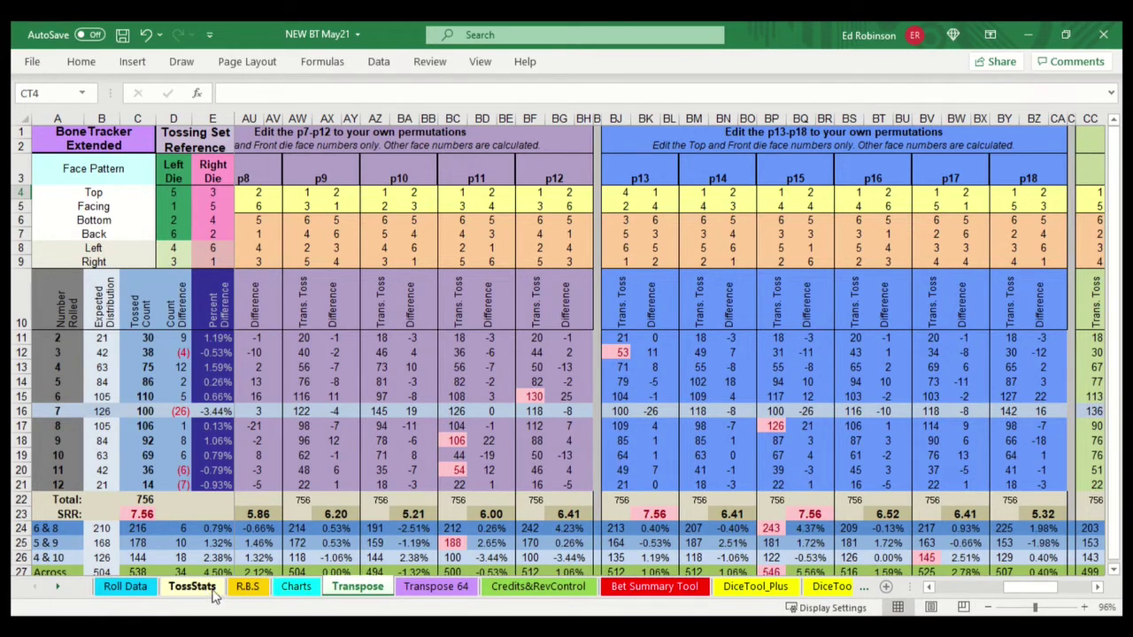
# Browse the permutations of the tossing set on the Transpose 64 sheet, from p2 across to p50
pyautogui.click(437, 587)
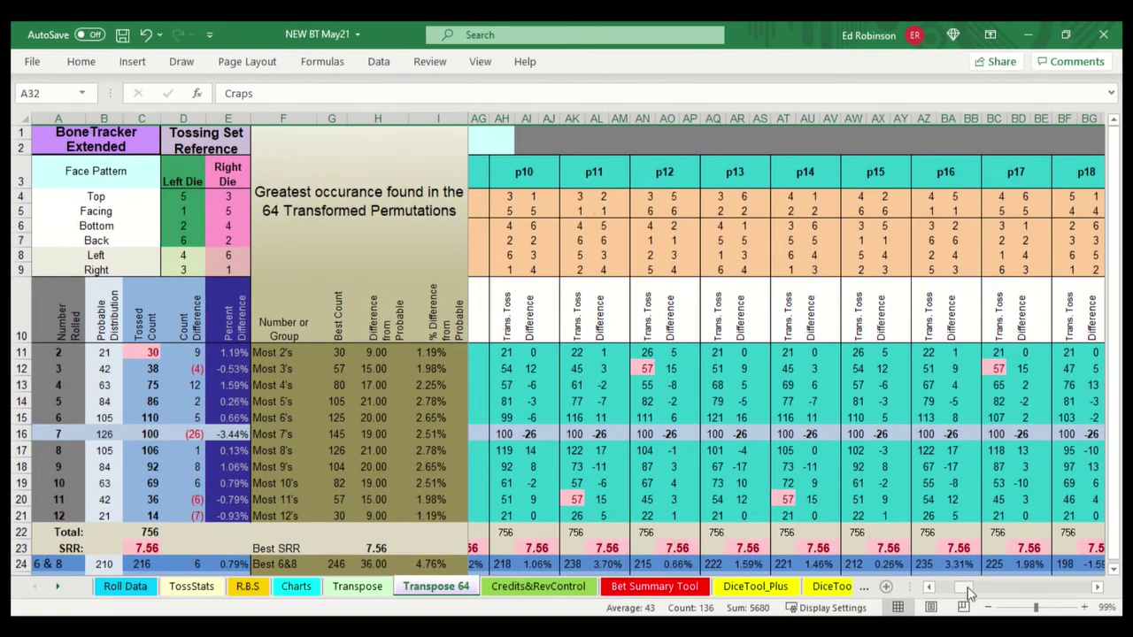
pyautogui.moveTo(967, 588); pyautogui.dragTo(938, 588)
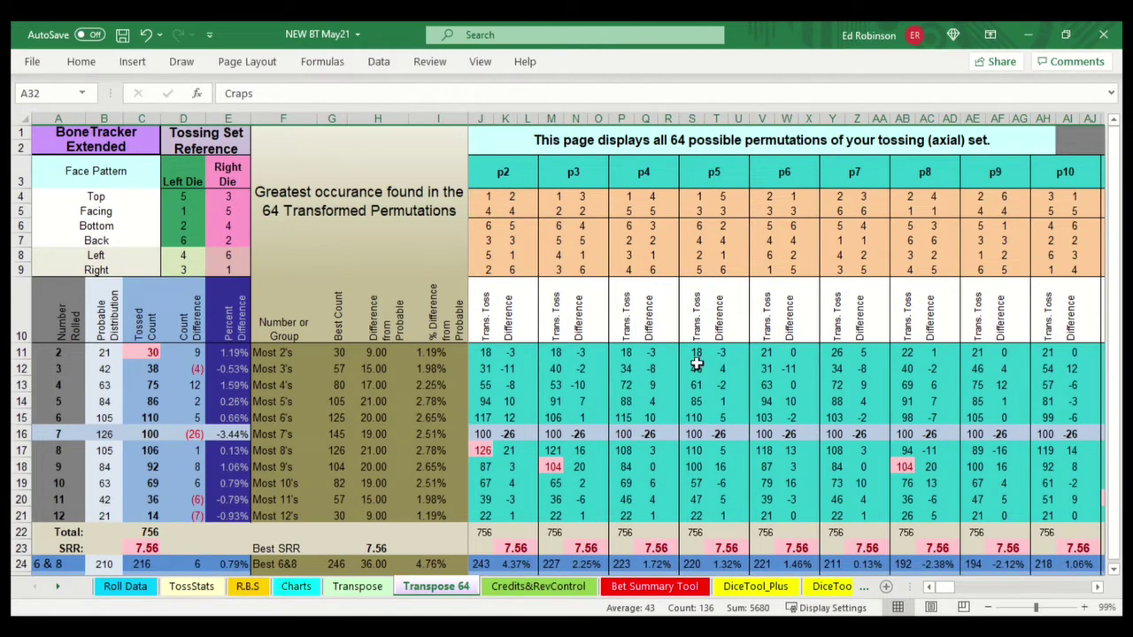
pyautogui.scroll(-1, 696, 320)
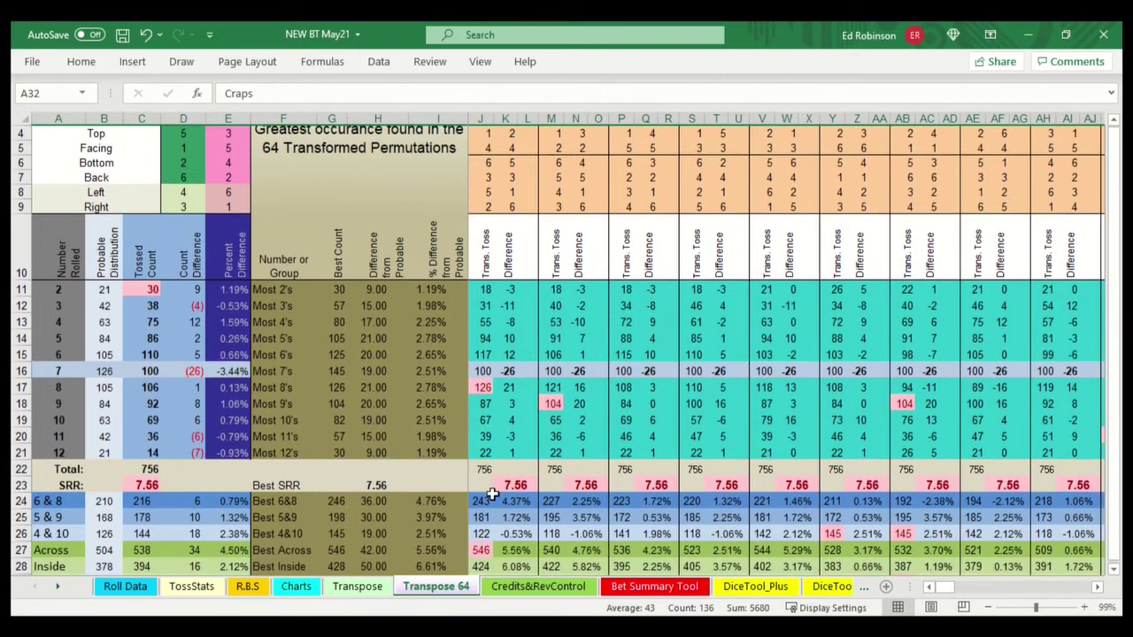
pyautogui.moveTo(945, 587); pyautogui.dragTo(1041, 574)
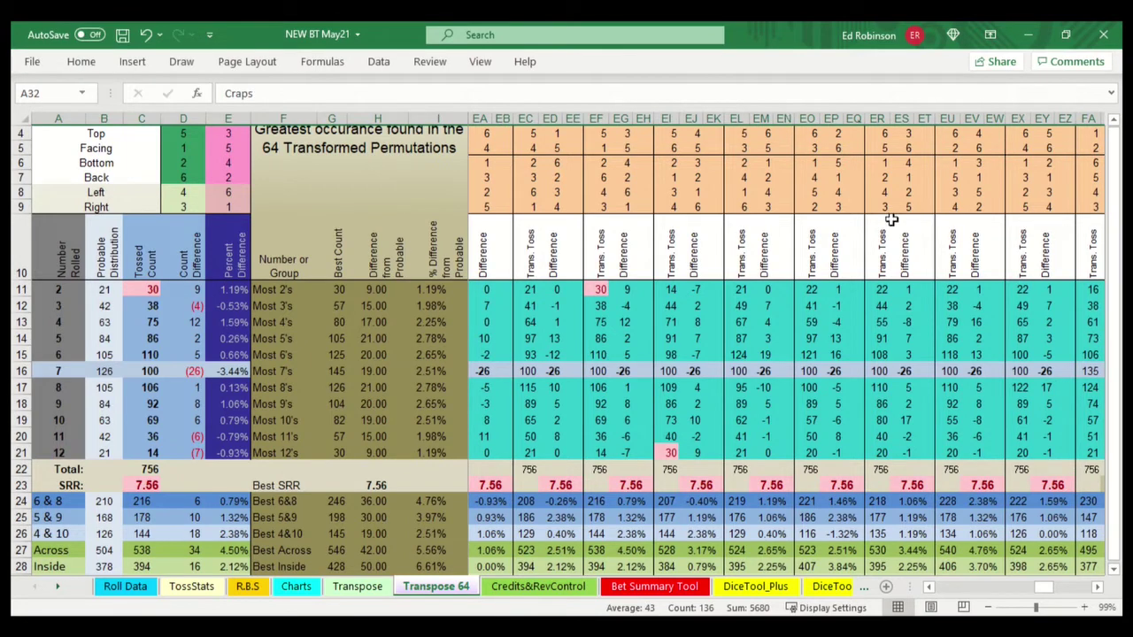
pyautogui.scroll(1, 903, 239)
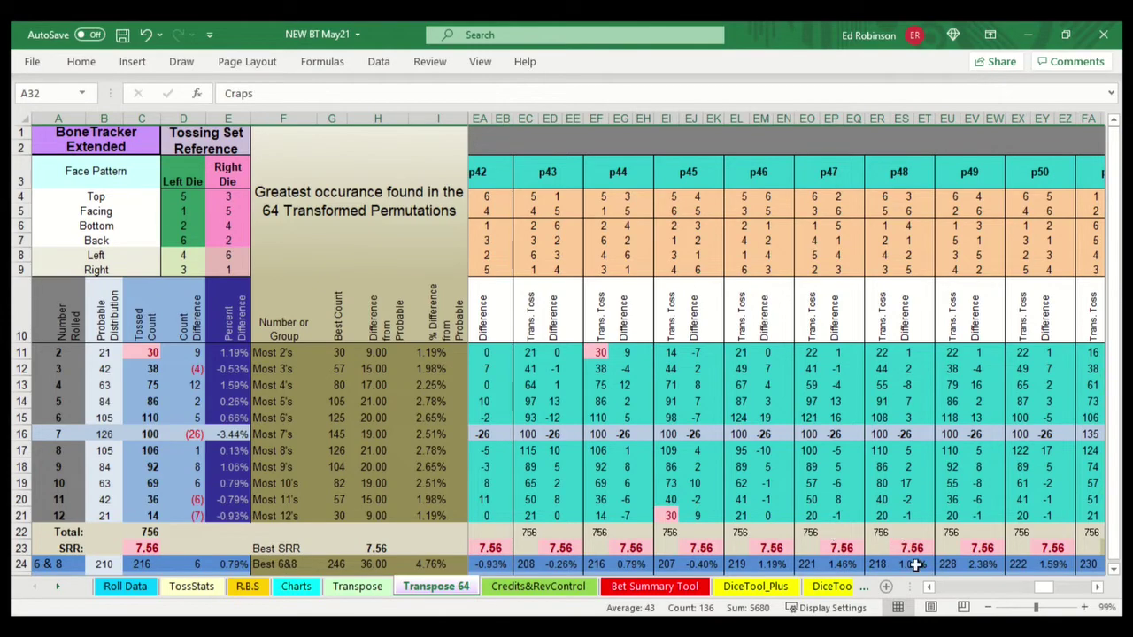
# Examine the greatest occurrence column down to the Best World row and clear the Craps row selection
pyautogui.moveTo(1040, 589); pyautogui.dragTo(931, 610)
pyautogui.scroll(-2, 779, 303)
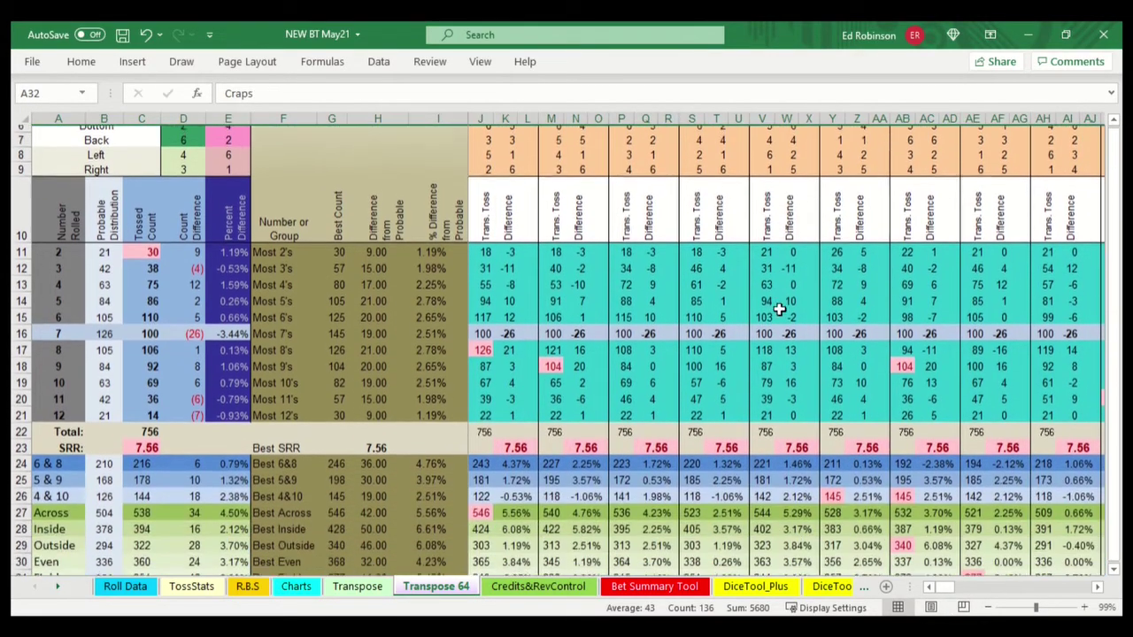
pyautogui.scroll(-1, 748, 314)
pyautogui.scroll(-2, 738, 310)
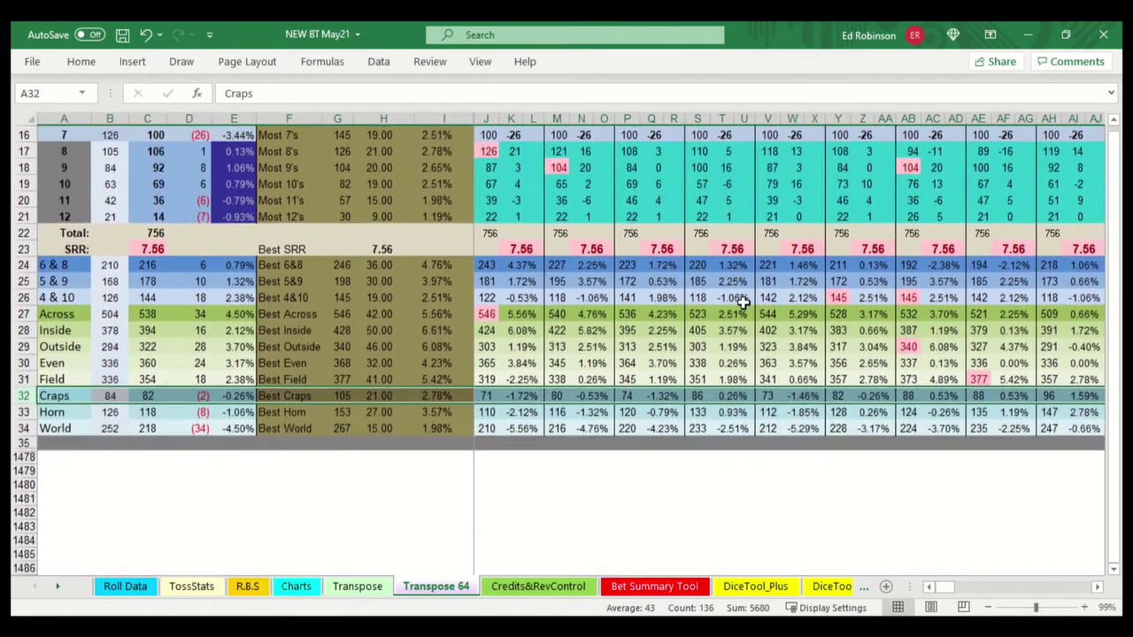
pyautogui.click(188, 522)
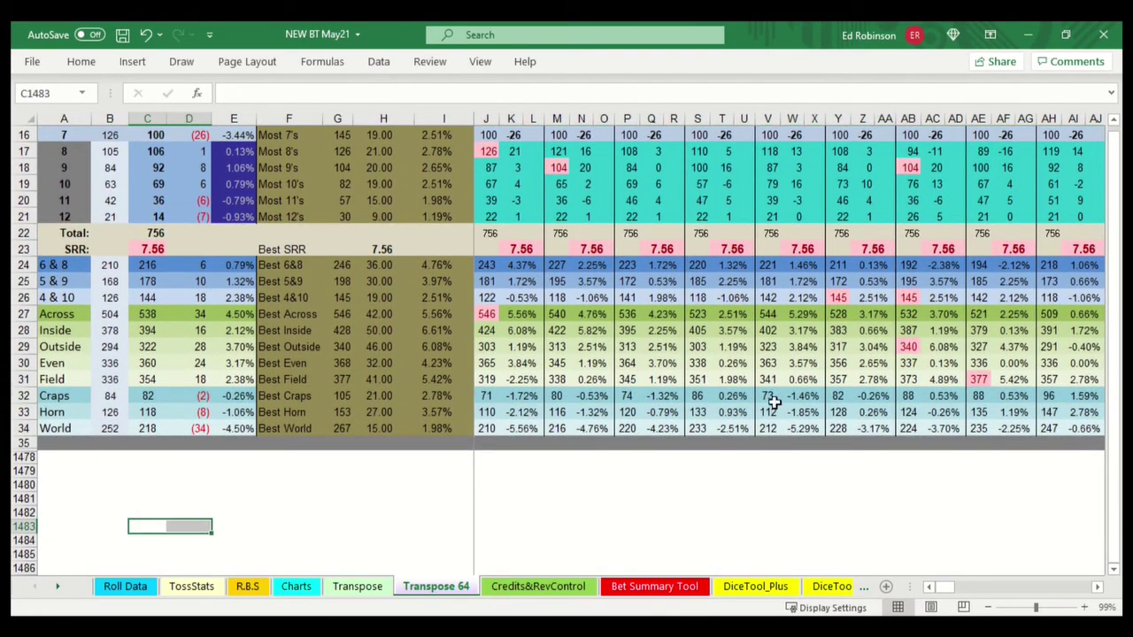
pyautogui.scroll(2, 741, 356)
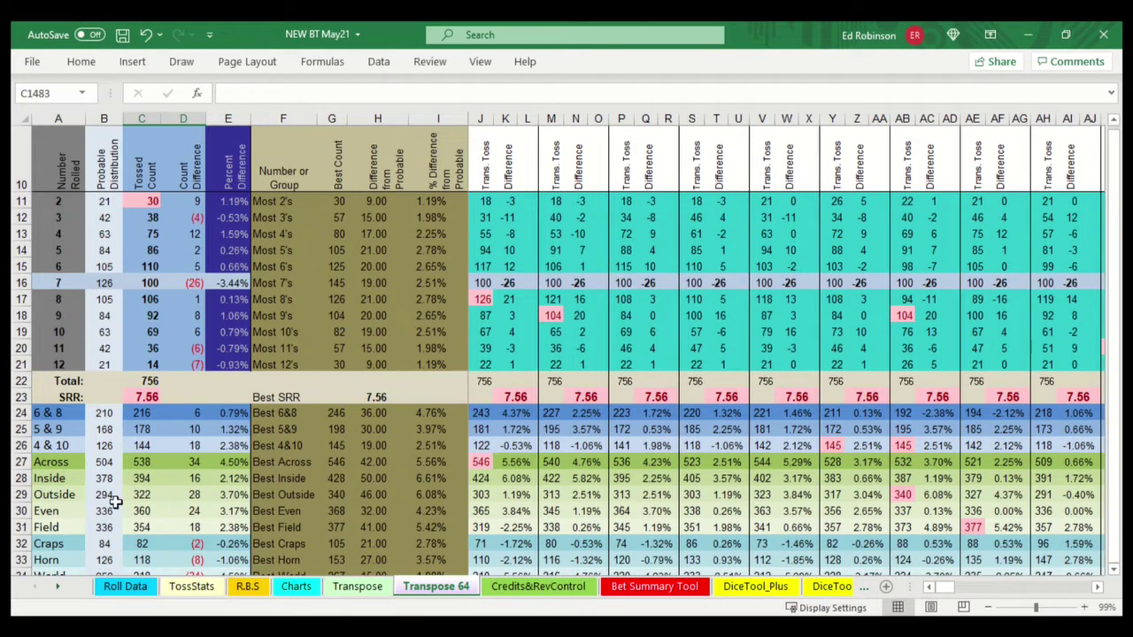
# Highlight the entire Outside row and the entire Field row to trace their best counts across the permutations
pyautogui.click(16, 494)
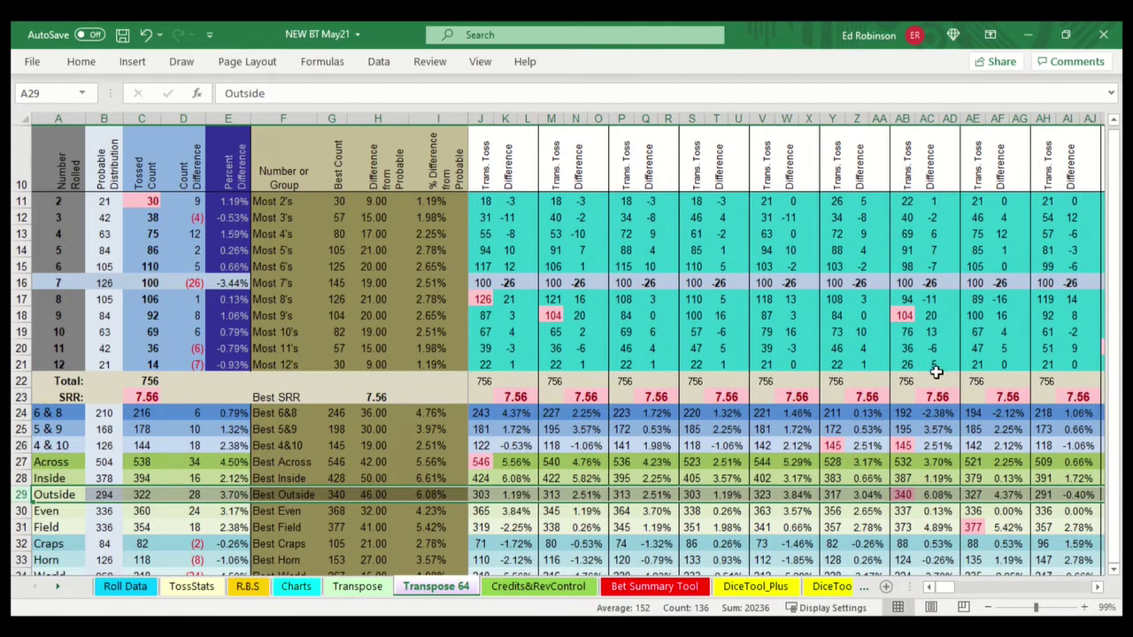
pyautogui.click(21, 528)
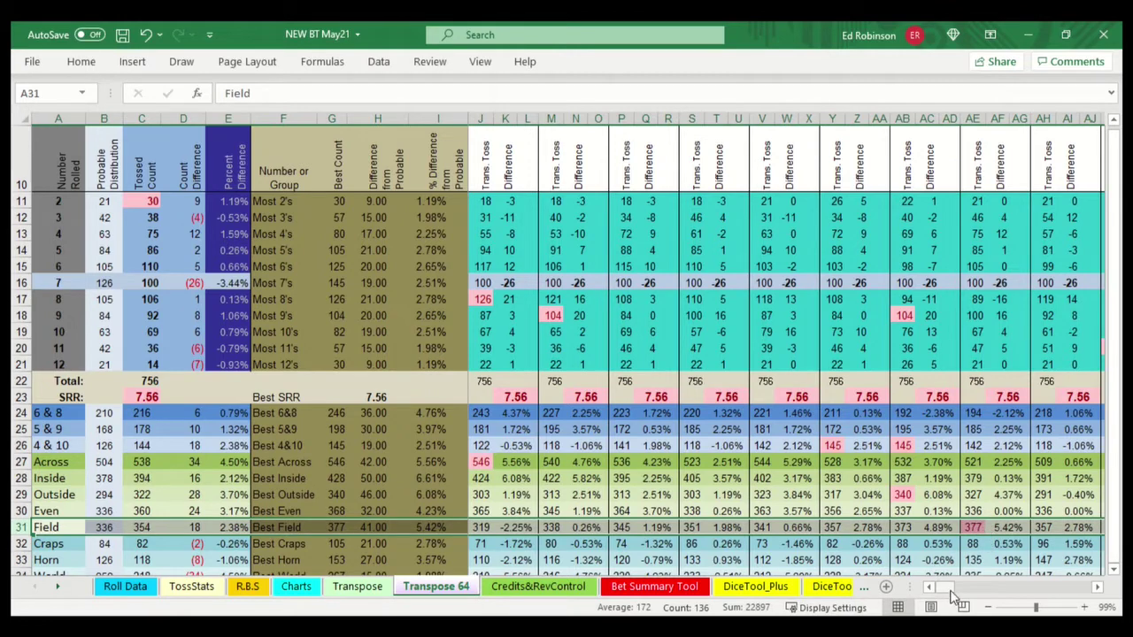
pyautogui.click(1098, 593)
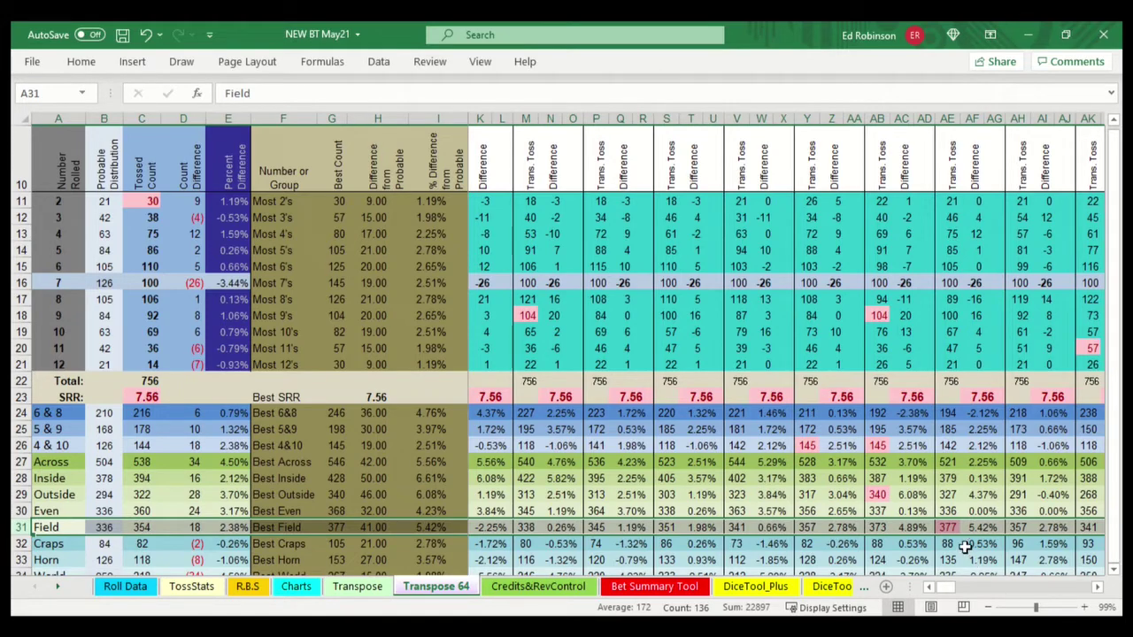
# Check the die face numbers of permutations p9 and p18, where the best Field count is flagged
pyautogui.scroll(3, 987, 303)
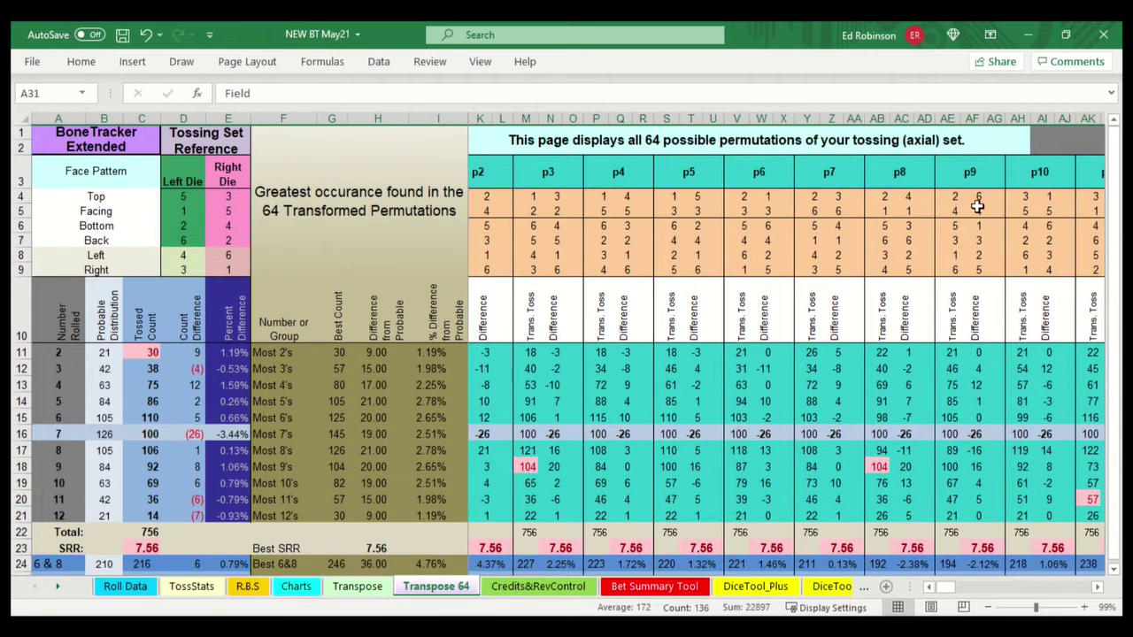
pyautogui.scroll(-2, 986, 265)
pyautogui.scroll(-1, 973, 357)
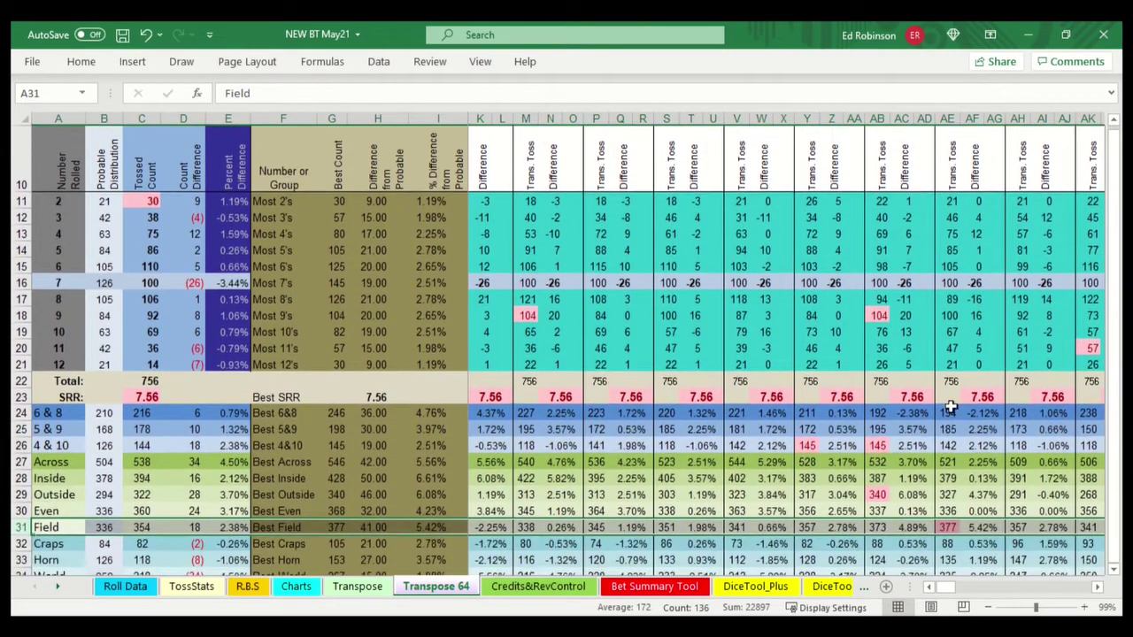
pyautogui.scroll(-1, 989, 514)
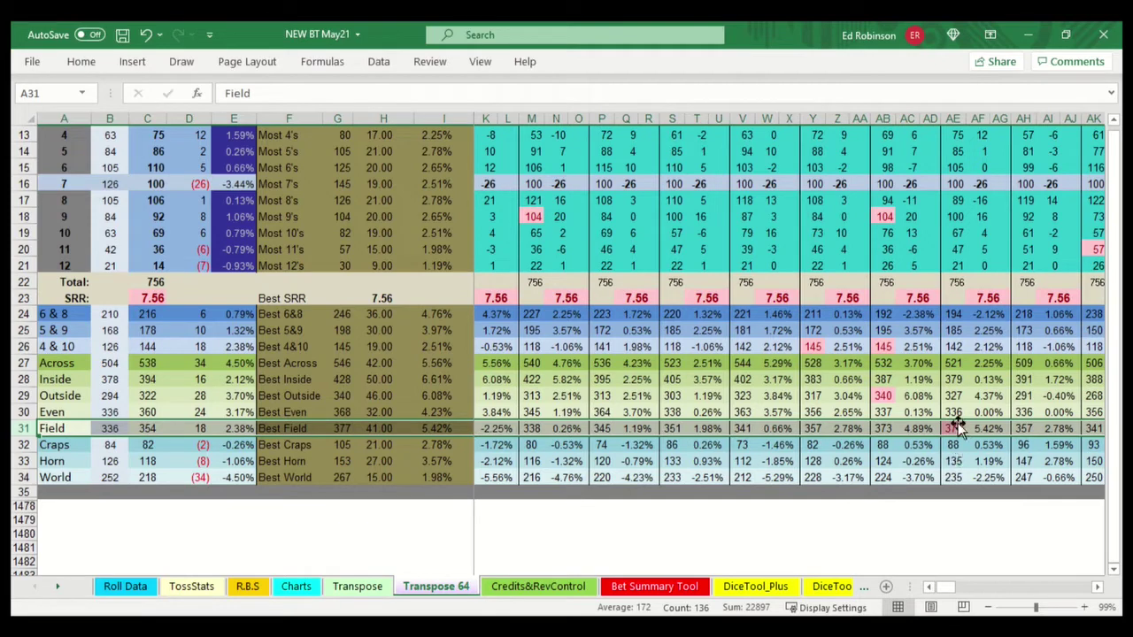
pyautogui.moveTo(945, 591); pyautogui.dragTo(966, 589)
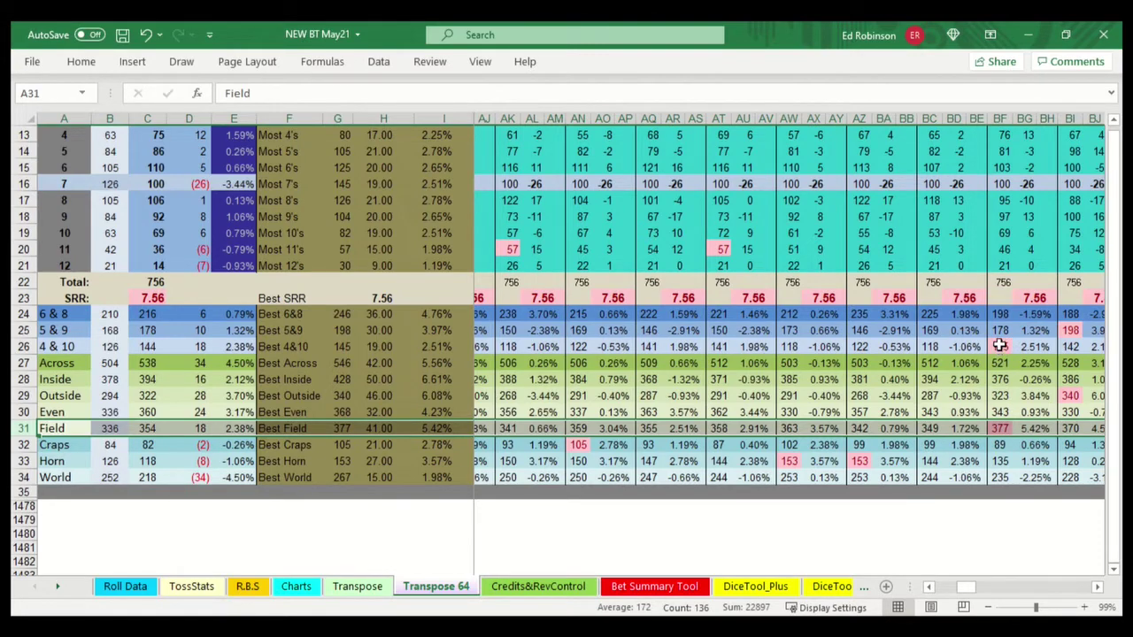
pyautogui.scroll(4, 1019, 354)
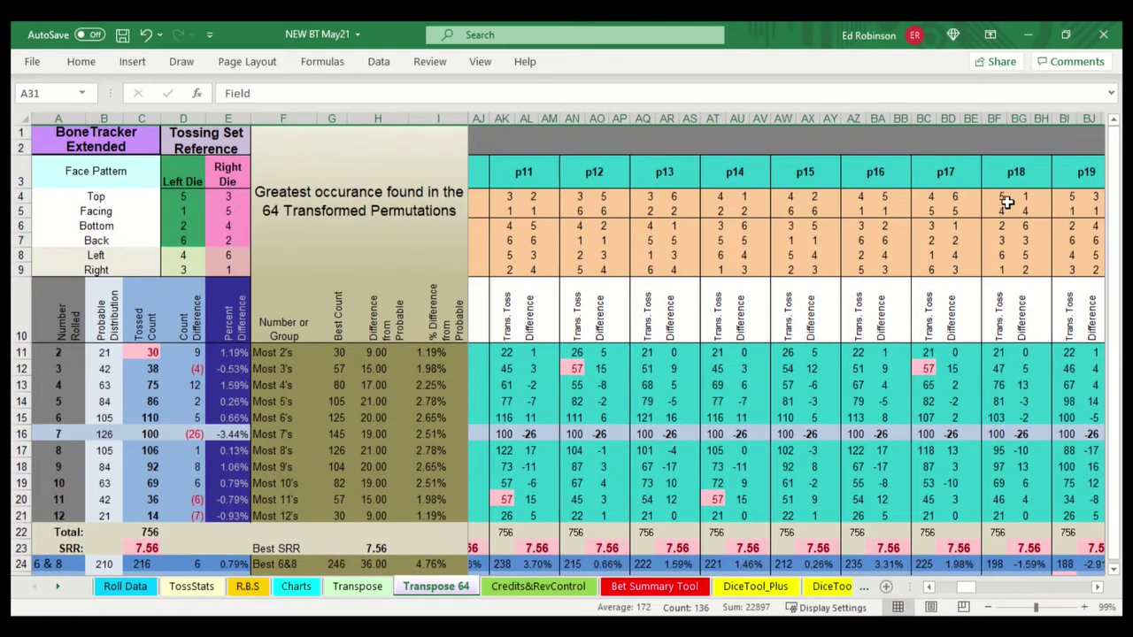
# Compare permutation p25's die face numbers with its 6 & 8, Across and Inside results
pyautogui.scroll(-3, 1006, 283)
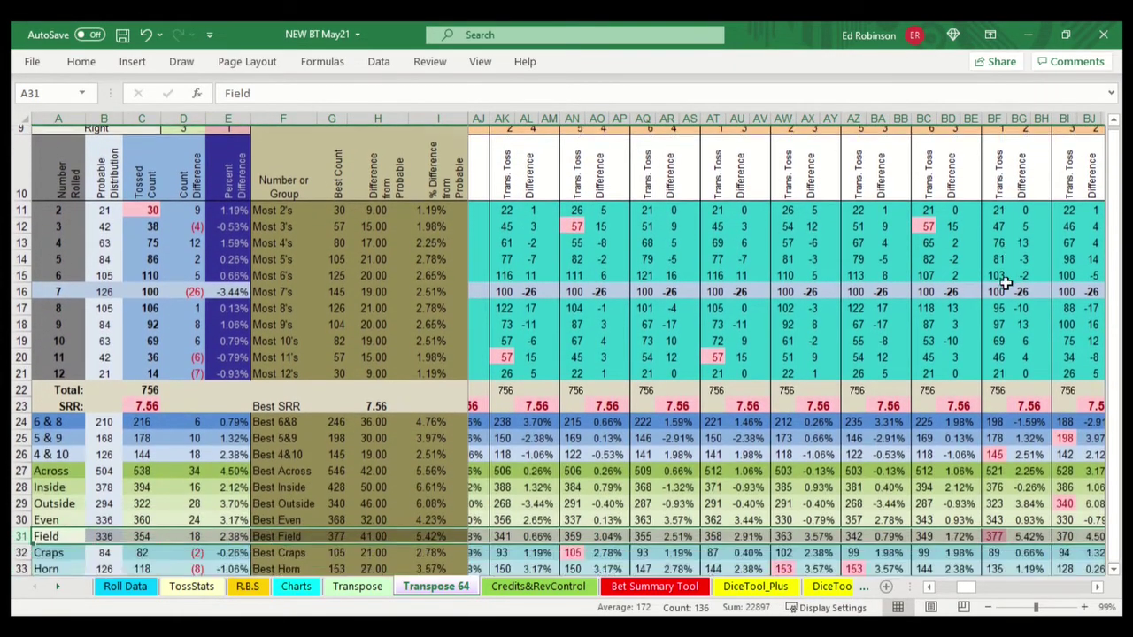
pyautogui.scroll(-2, 1006, 283)
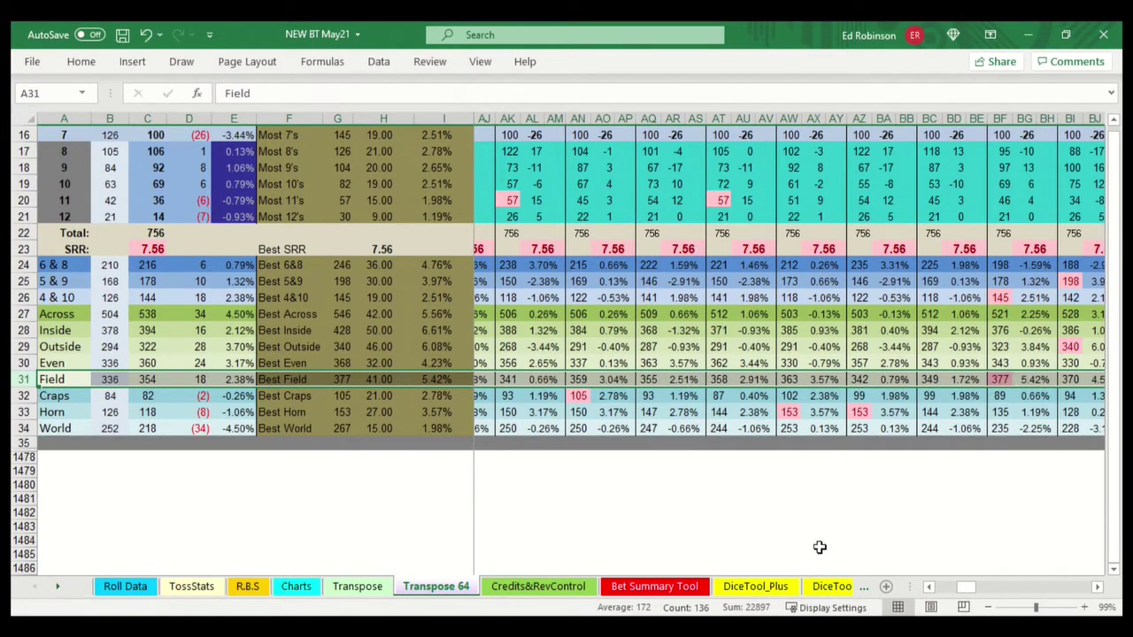
pyautogui.moveTo(968, 587); pyautogui.dragTo(992, 585)
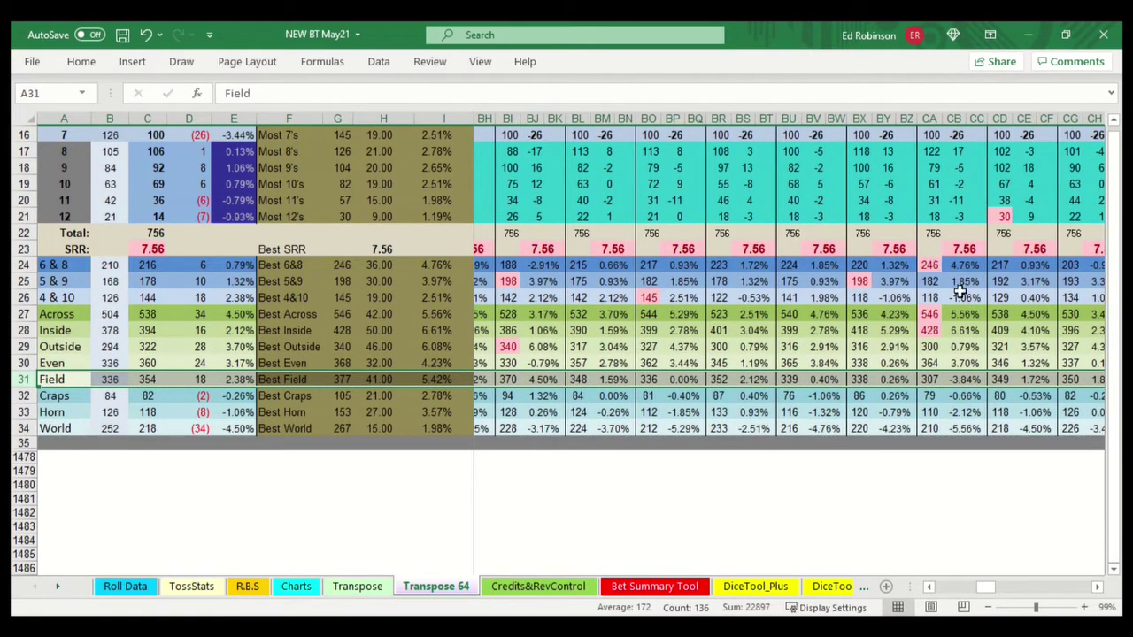
pyautogui.scroll(5, 953, 303)
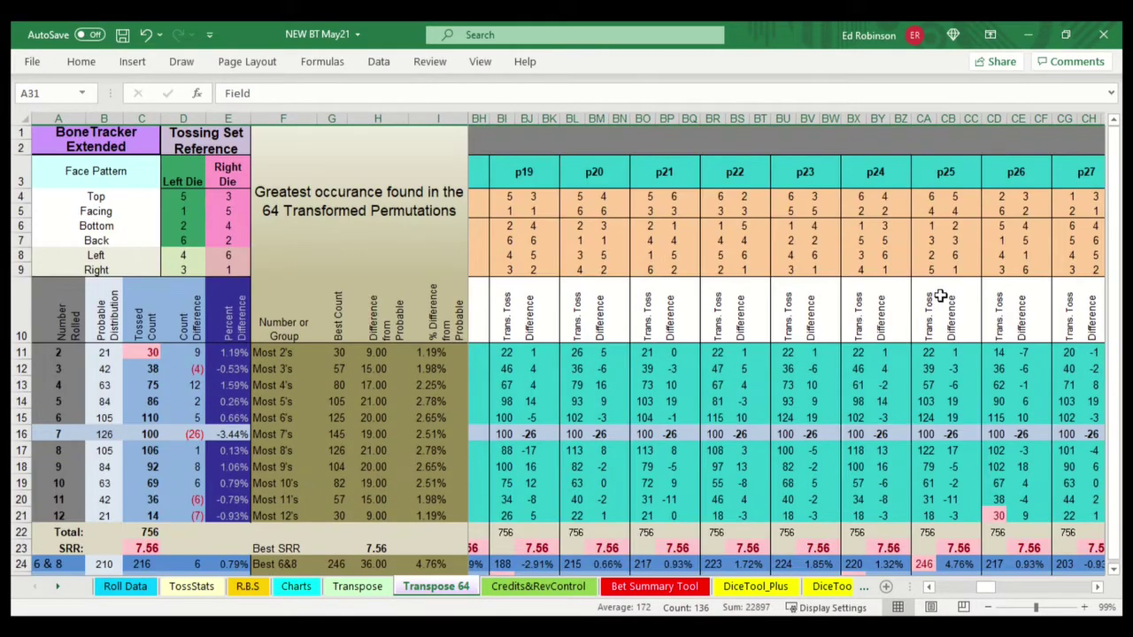
pyautogui.scroll(-1, 939, 209)
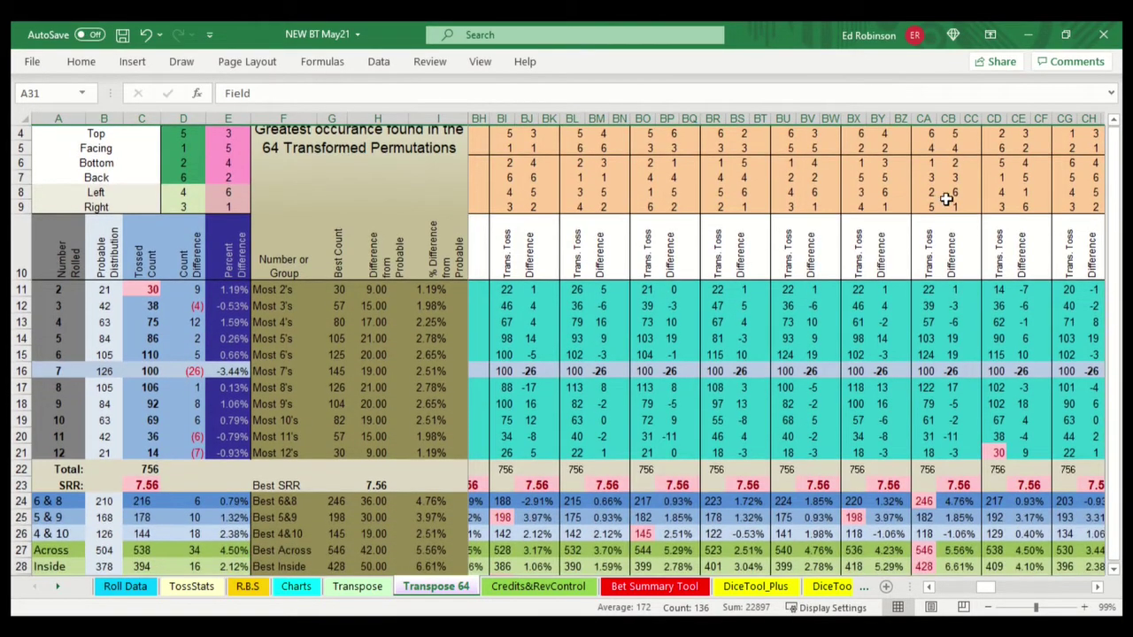
pyautogui.scroll(-2, 948, 263)
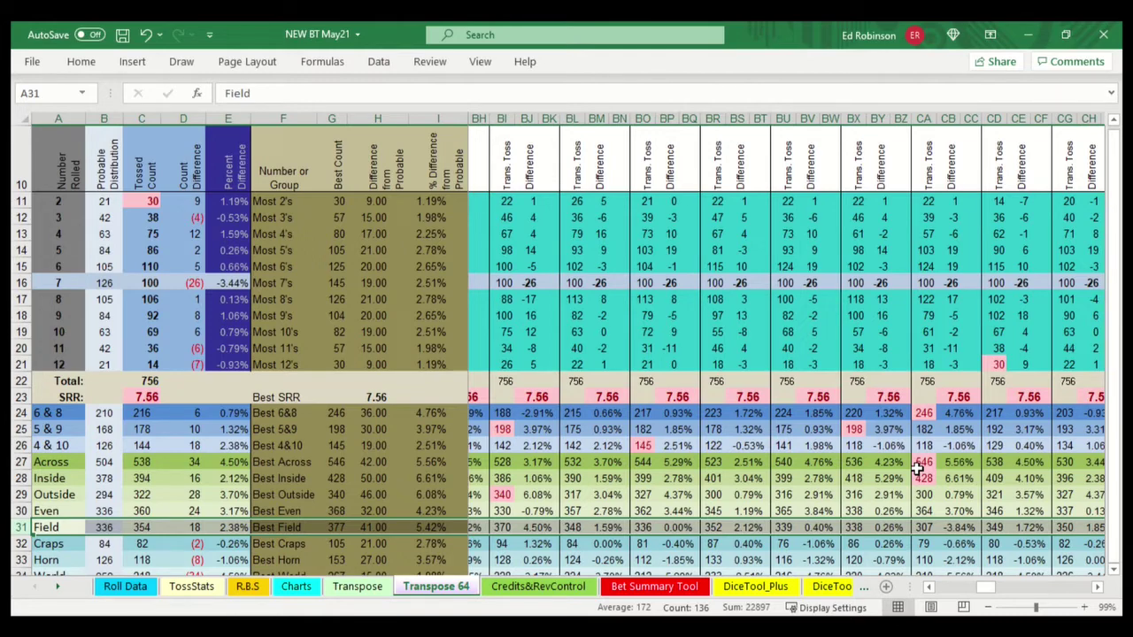
pyautogui.scroll(3, 950, 265)
pyautogui.scroll(-3, 947, 261)
# Check permutation p26's die face numbers against its count of 12s and its group results
pyautogui.scroll(3, 938, 282)
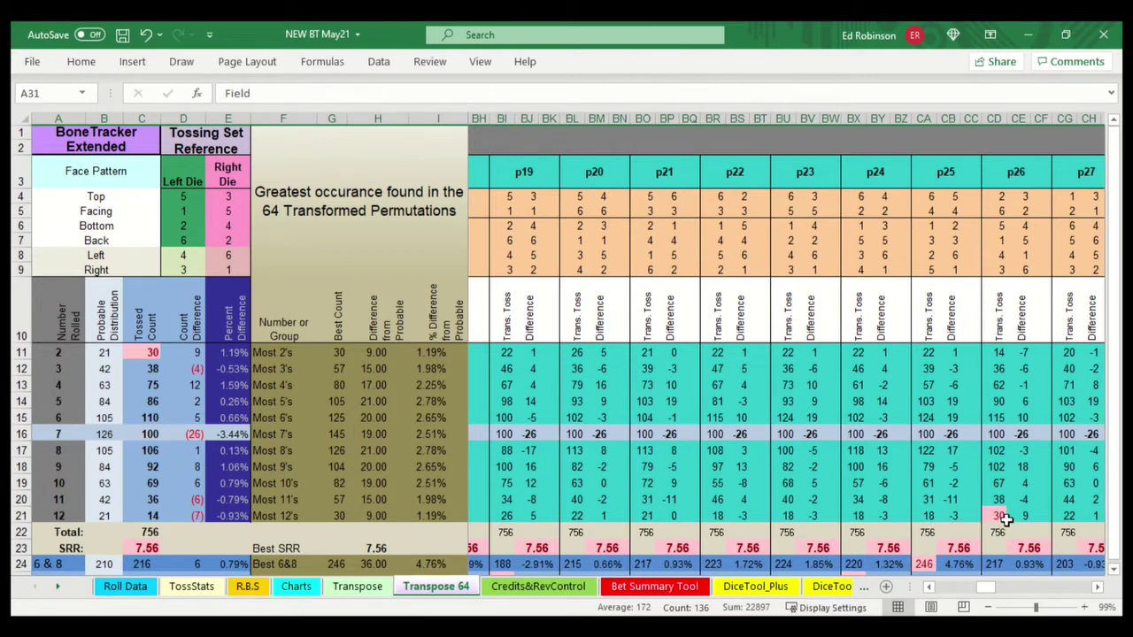
pyautogui.scroll(-1, 1010, 386)
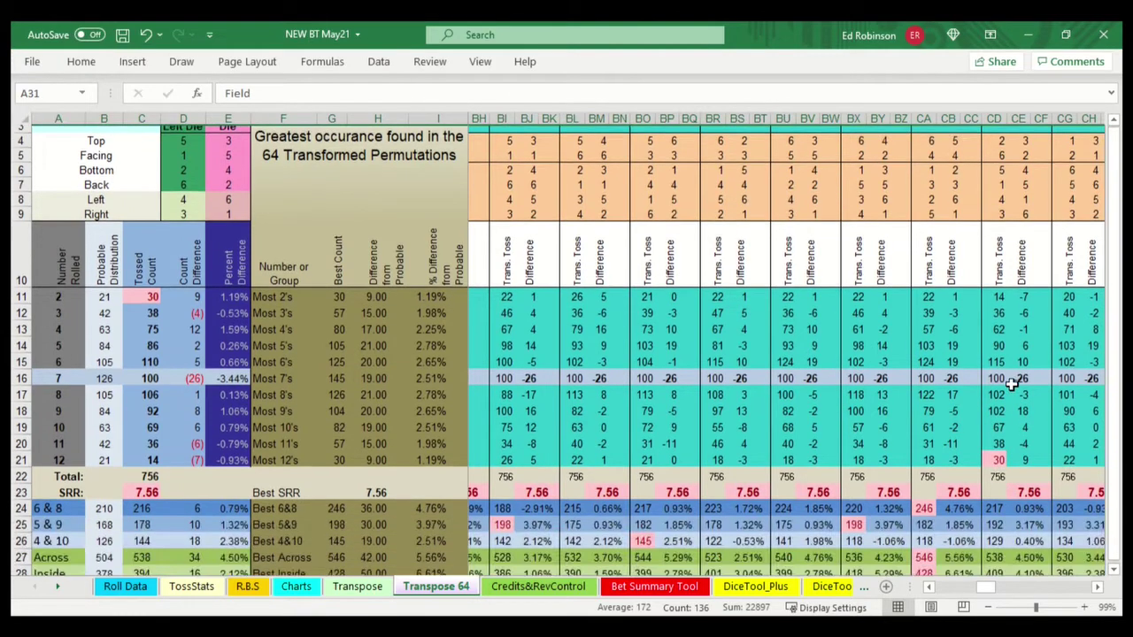
pyautogui.scroll(-1, 1010, 385)
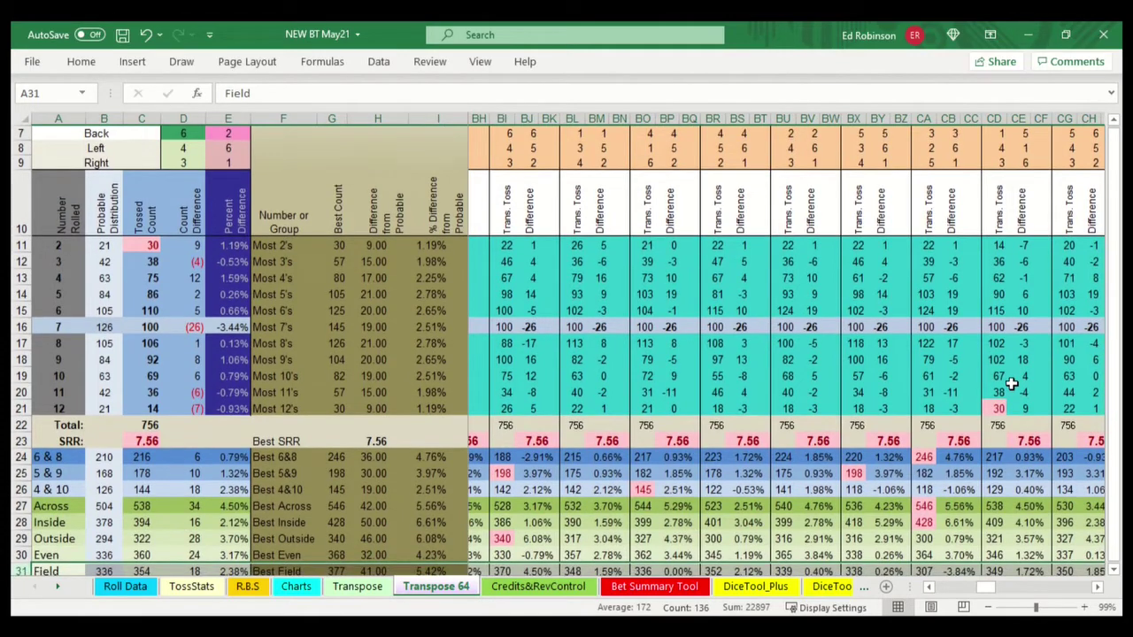
pyautogui.scroll(2, 1010, 378)
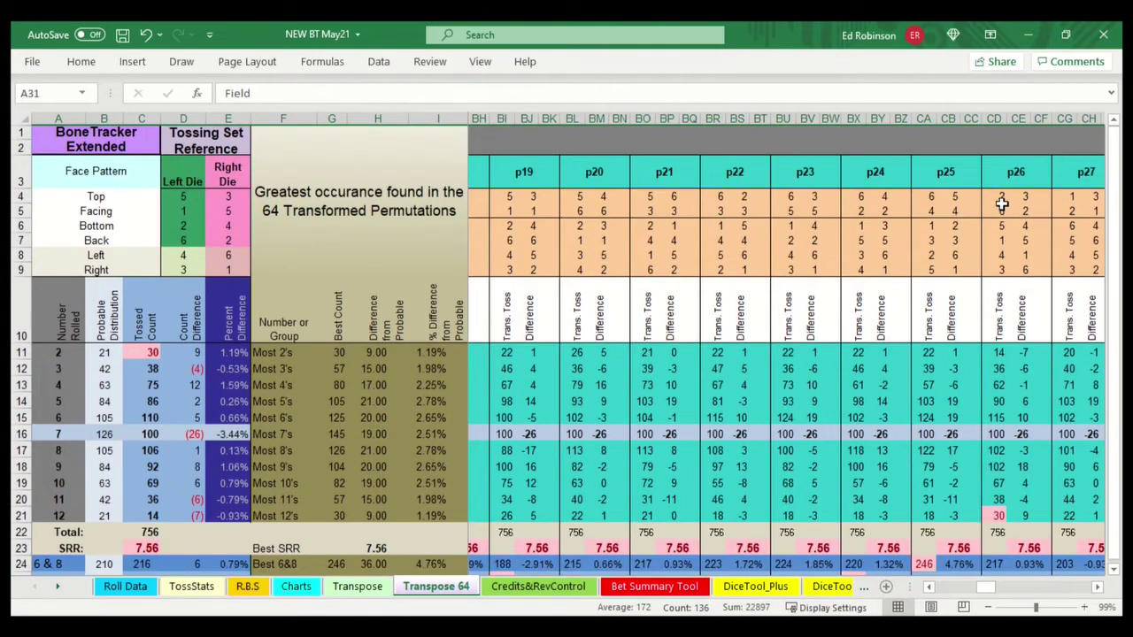
pyautogui.scroll(-3, 1010, 229)
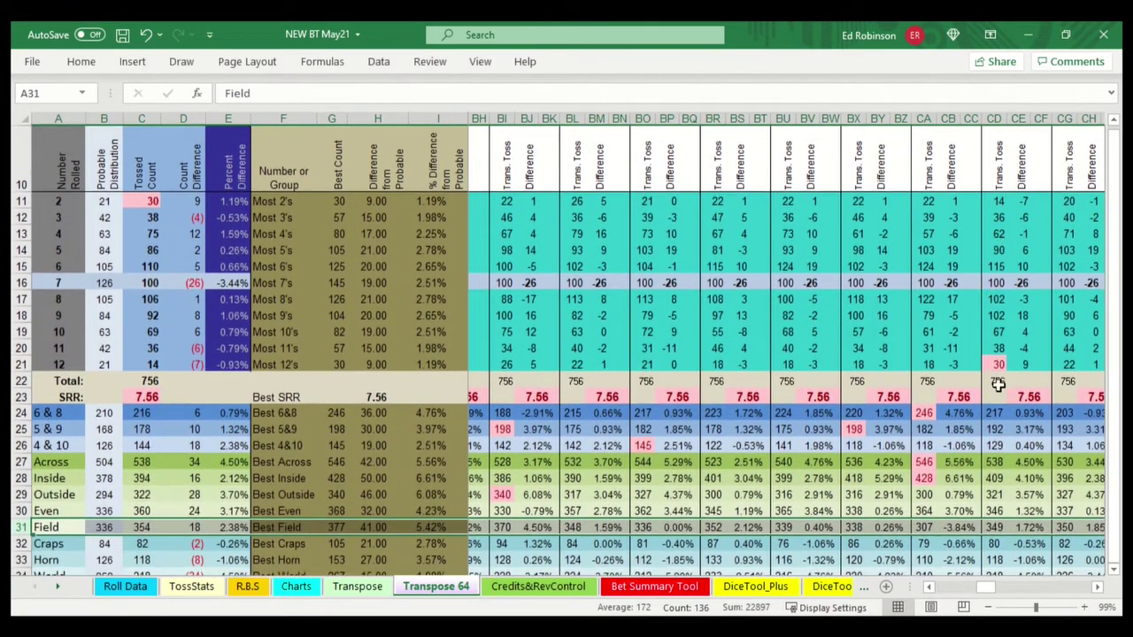
pyautogui.scroll(-1, 998, 373)
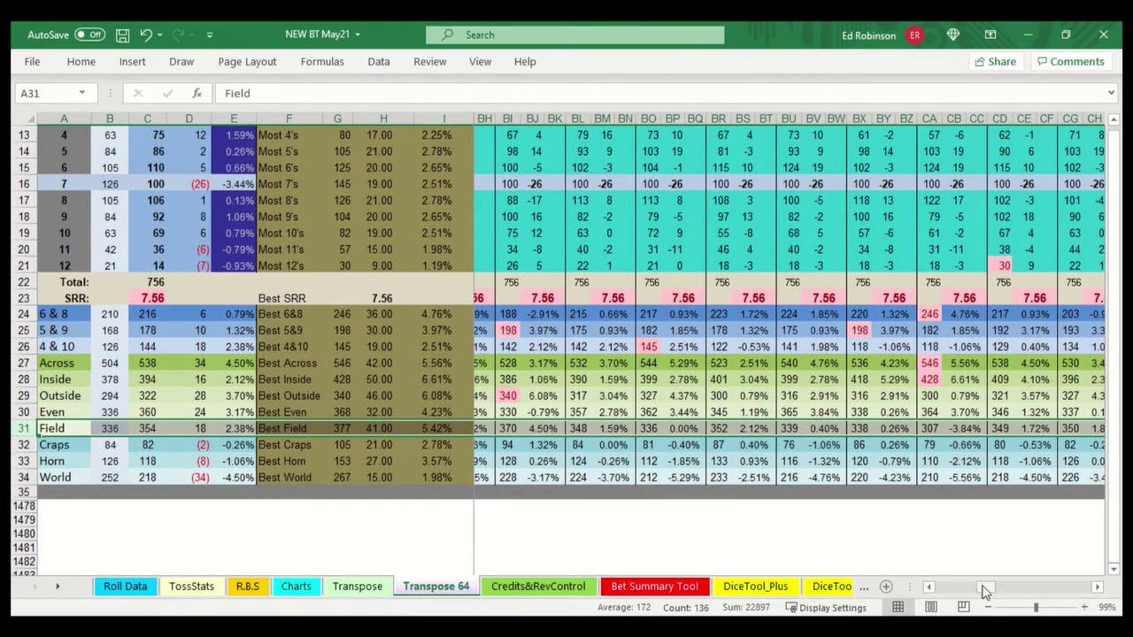
# Highlight the entire 4 & 10, Across, Inside, Outside, Even and Field rows one after another for the permutations beyond p27
pyautogui.moveTo(984, 591); pyautogui.dragTo(1014, 586)
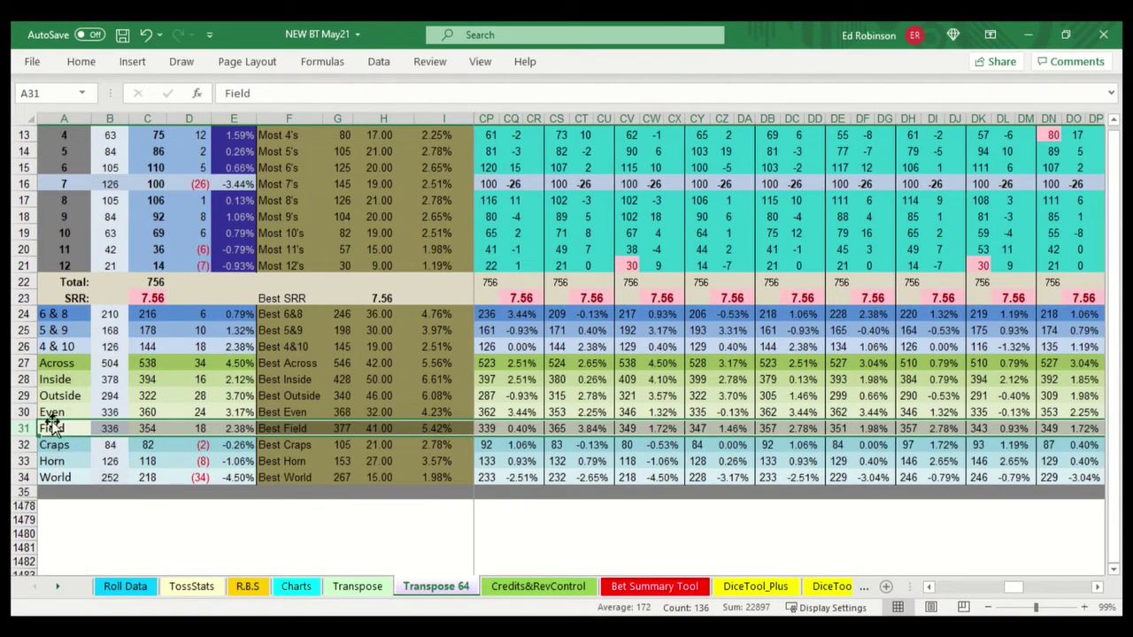
pyautogui.click(50, 347)
pyautogui.click(25, 347)
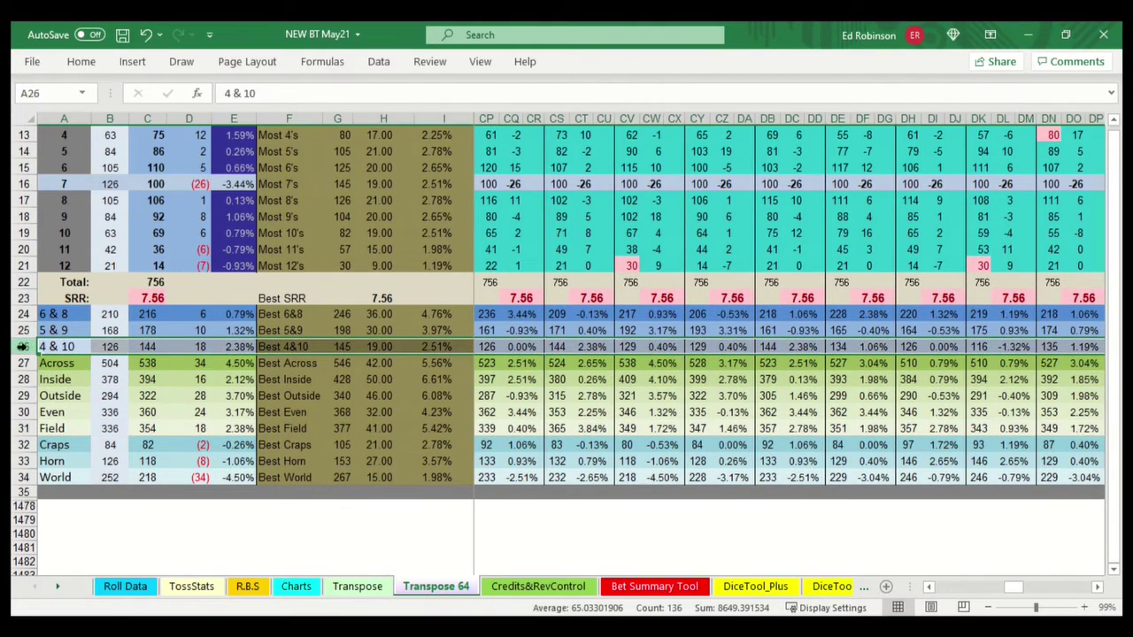
pyautogui.click(23, 363)
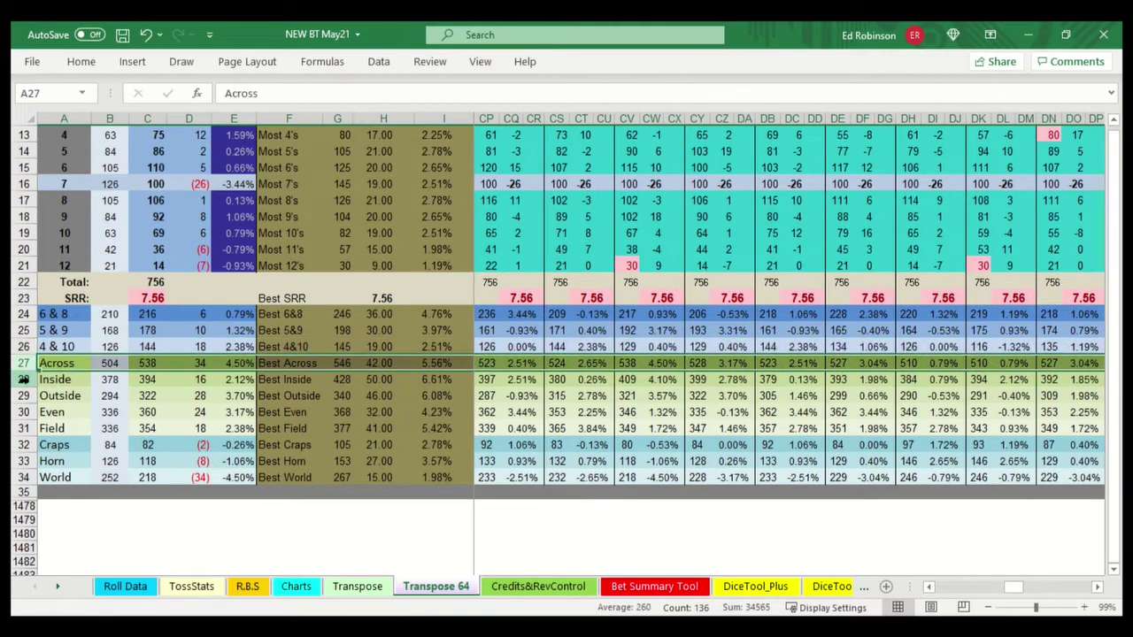
pyautogui.click(23, 379)
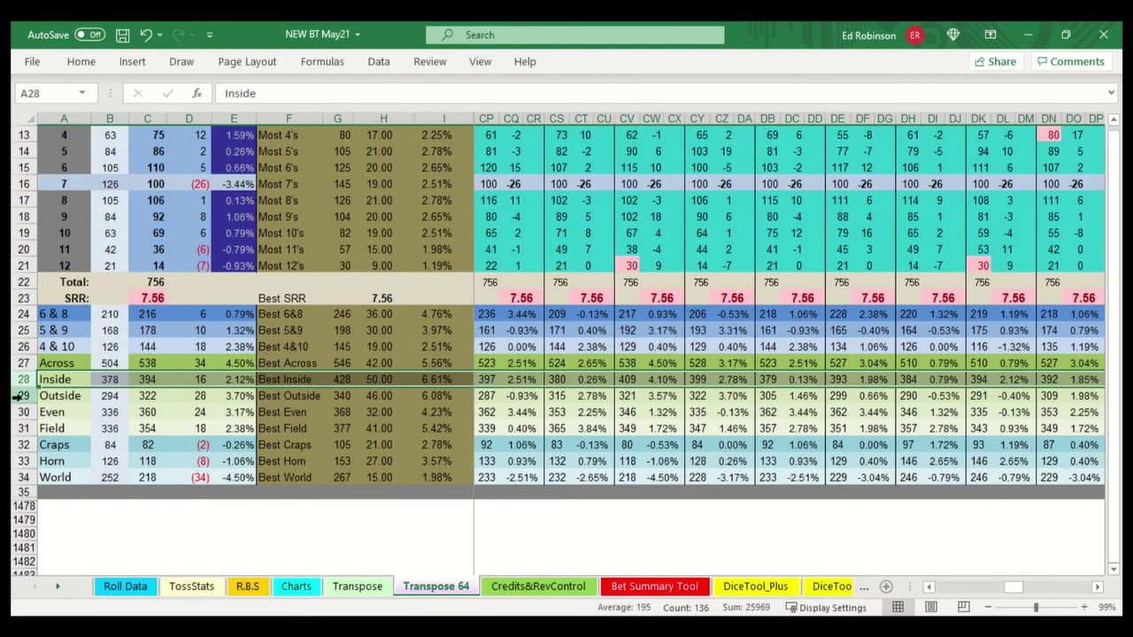
pyautogui.click(23, 399)
pyautogui.click(22, 419)
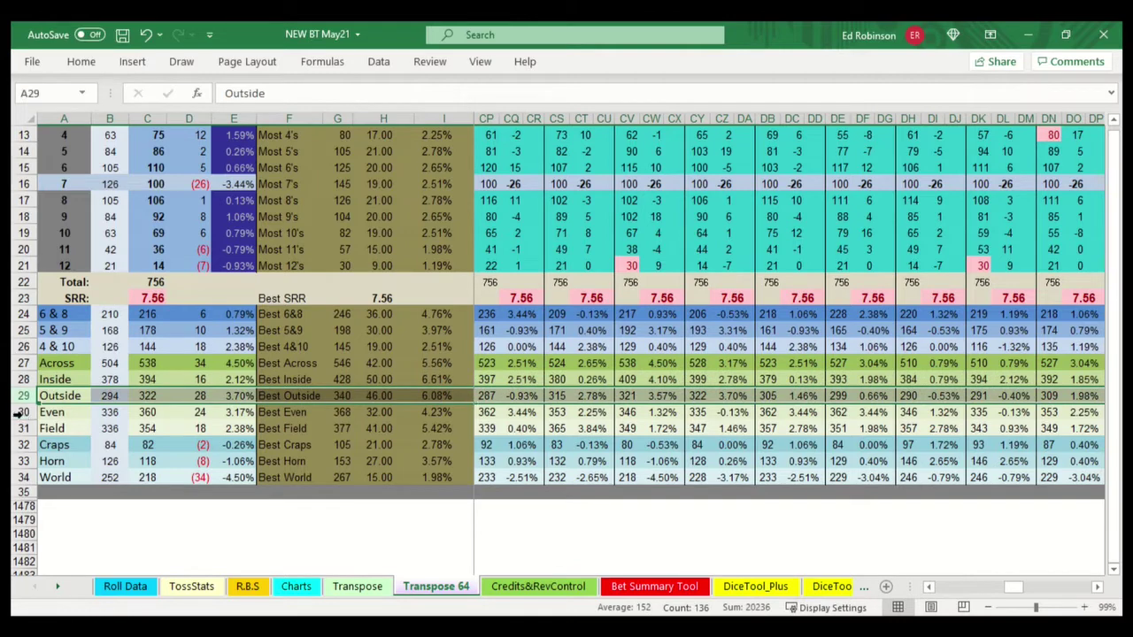
pyautogui.click(22, 412)
pyautogui.click(23, 428)
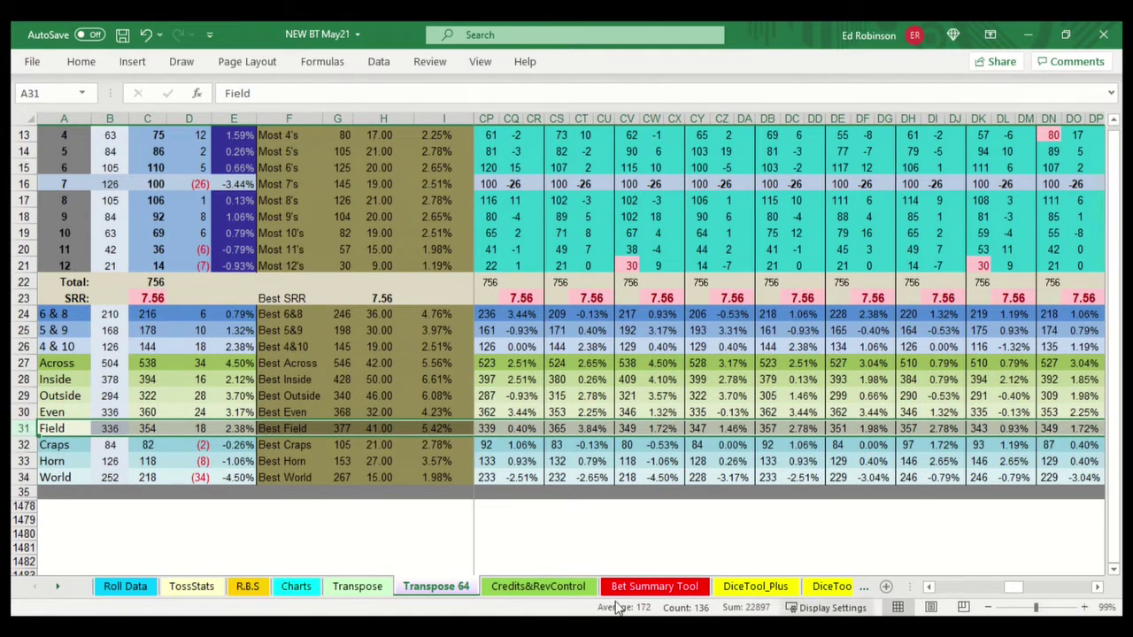
# Highlight the entire World row and trace its best count across the far permutations, returning to p2
pyautogui.click(19, 478)
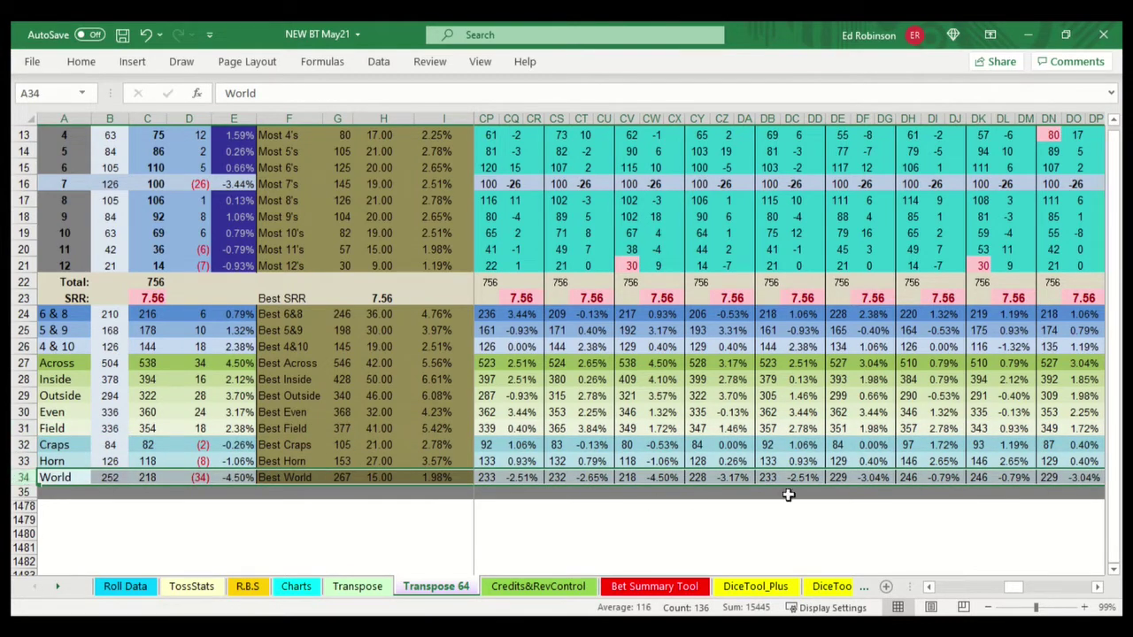
pyautogui.moveTo(1019, 591); pyautogui.dragTo(1058, 553)
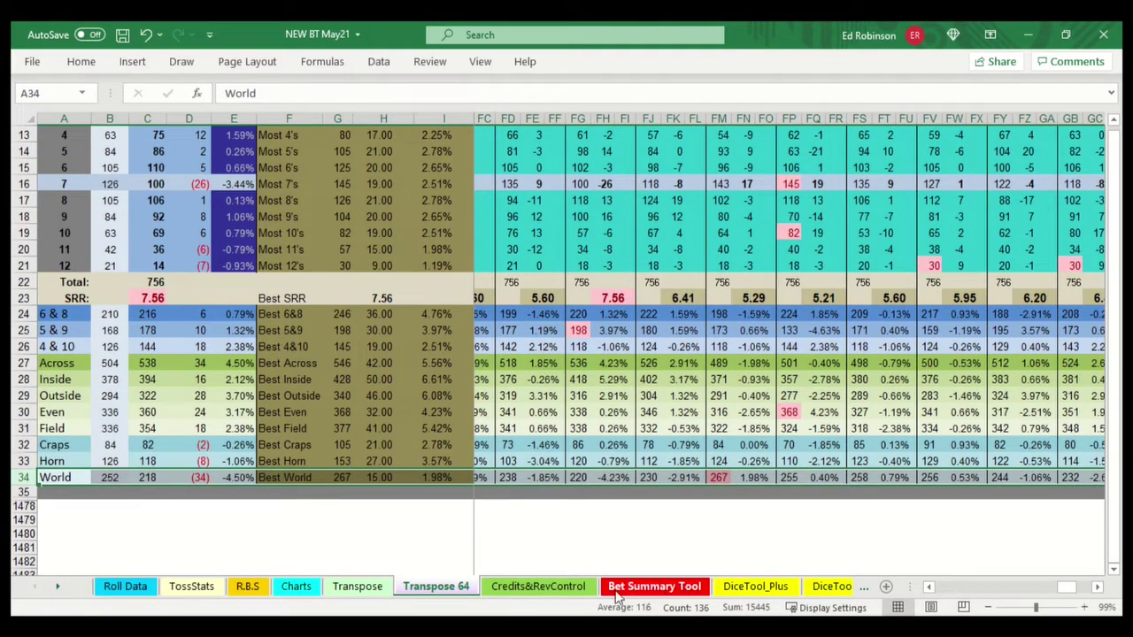
pyautogui.moveTo(1053, 593); pyautogui.dragTo(932, 591)
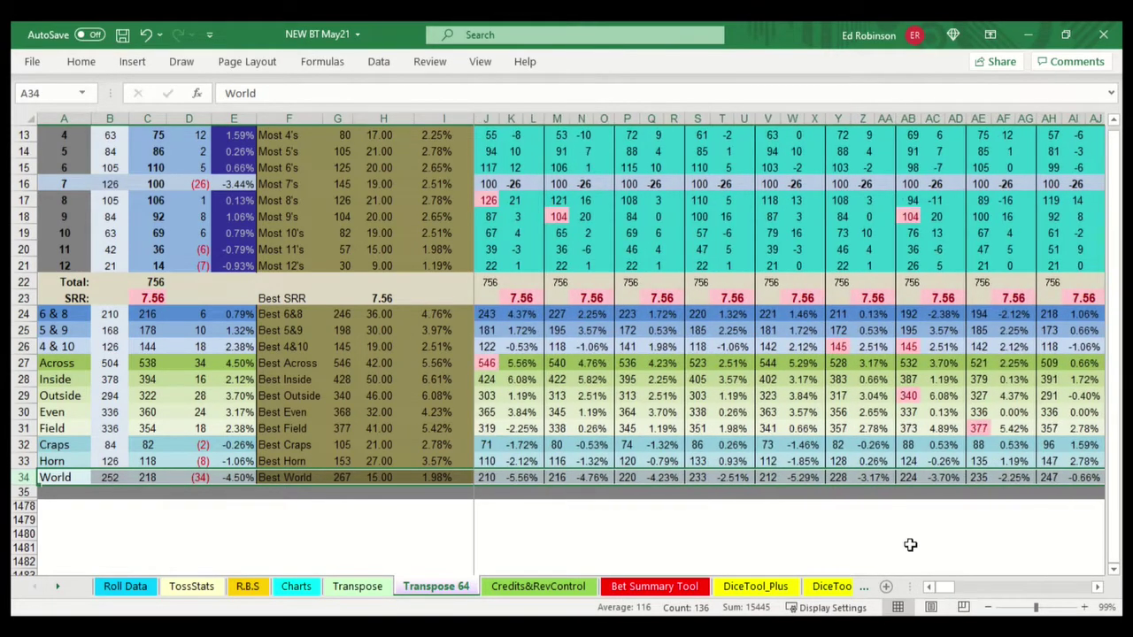
# Compare permutation p2's die face numbers with its number counts and group results
pyautogui.scroll(4, 712, 464)
pyautogui.scroll(-3, 774, 415)
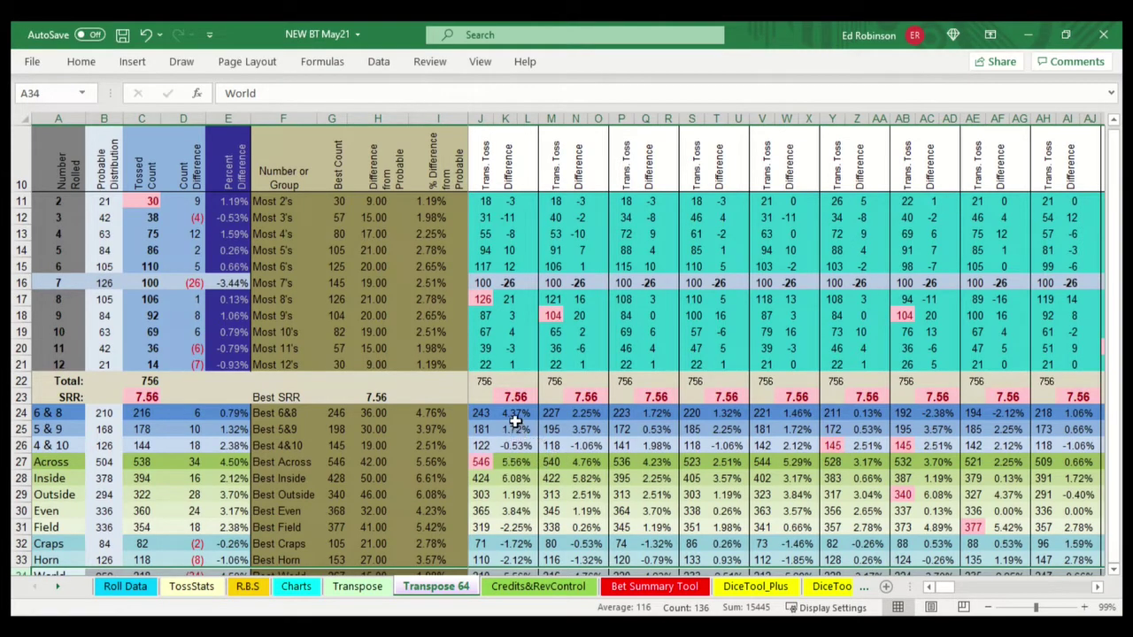
pyautogui.scroll(2, 509, 462)
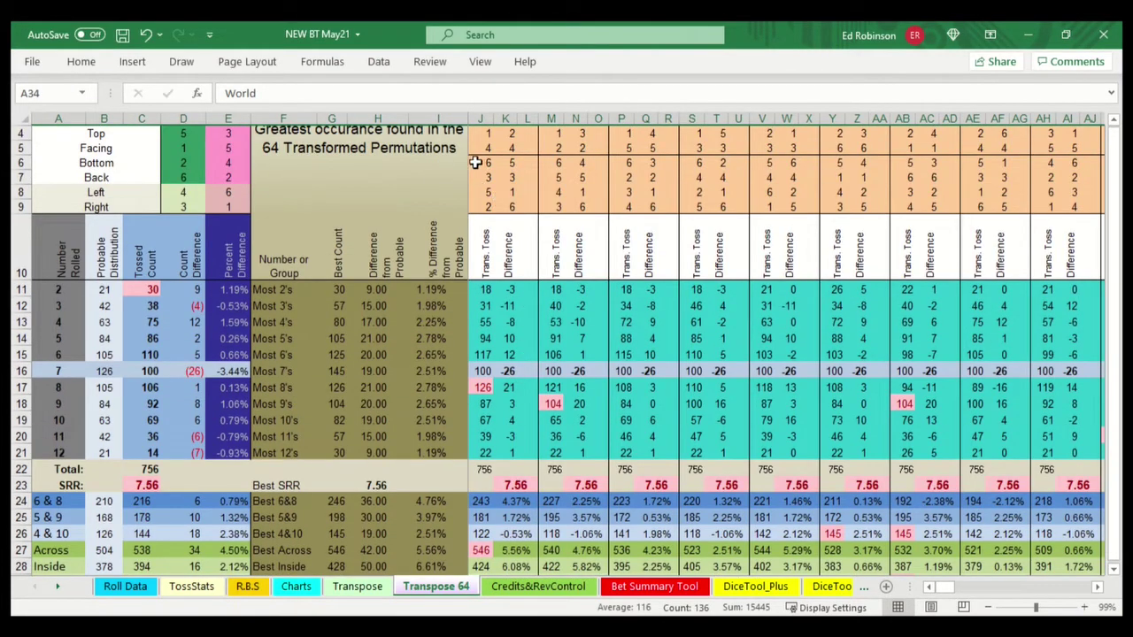
pyautogui.scroll(-1, 495, 316)
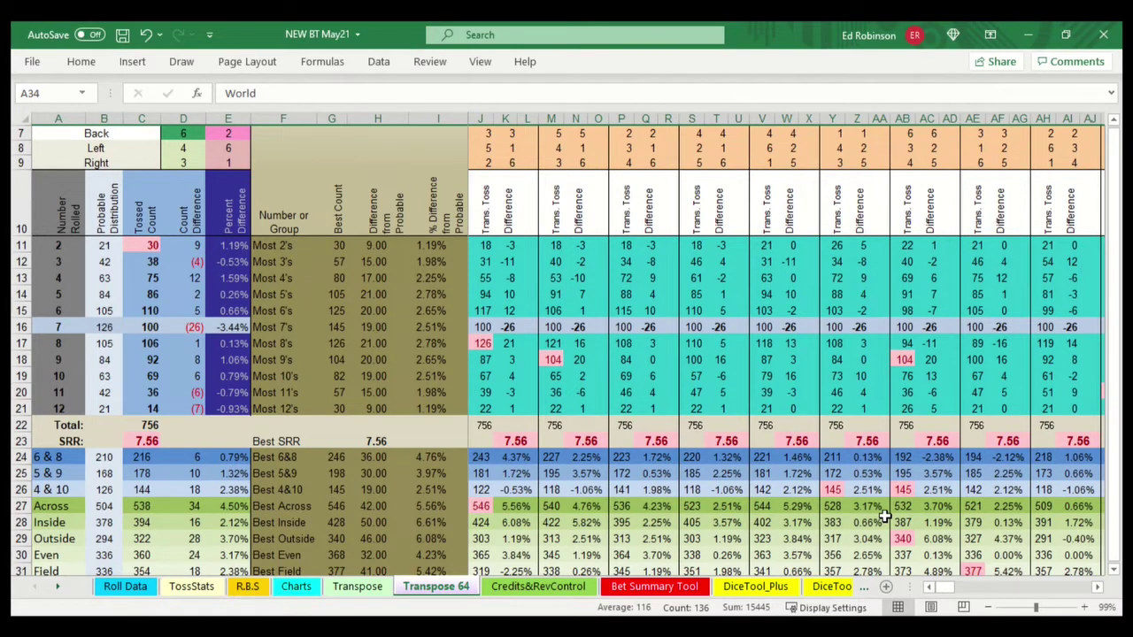
pyautogui.moveTo(1116, 148)
pyautogui.mouseDown()
pyautogui.moveTo(1117, 168)
pyautogui.moveTo(1113, 134)
pyautogui.mouseUp()
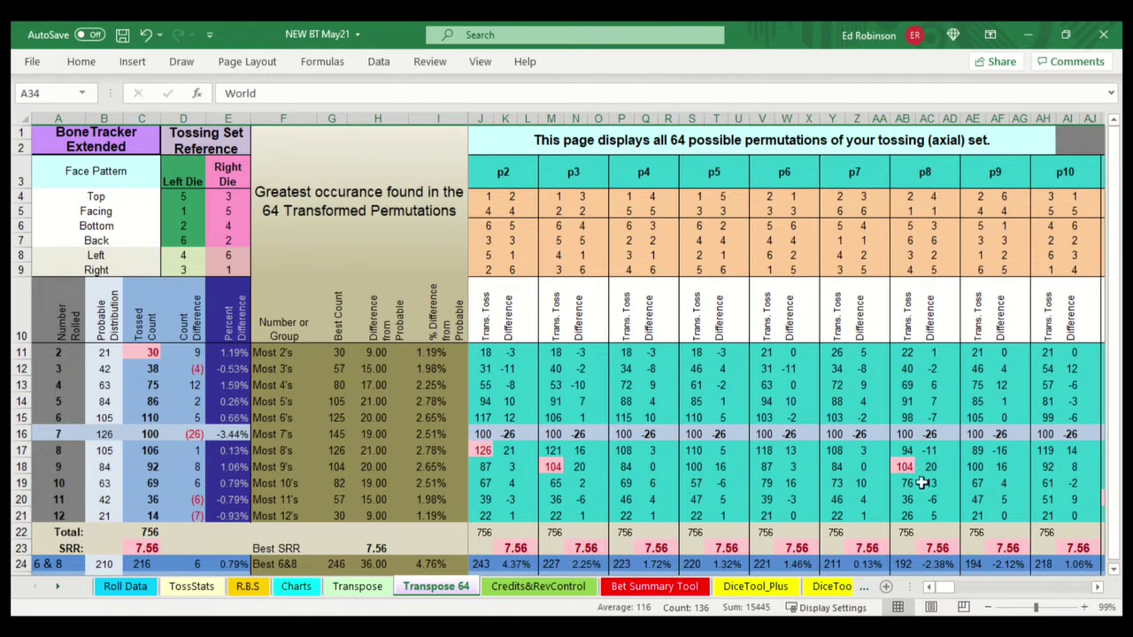
# Browse the counts and group results of permutations p21 to p29 and return to the sheet's start at p2
pyautogui.moveTo(954, 587); pyautogui.dragTo(984, 588)
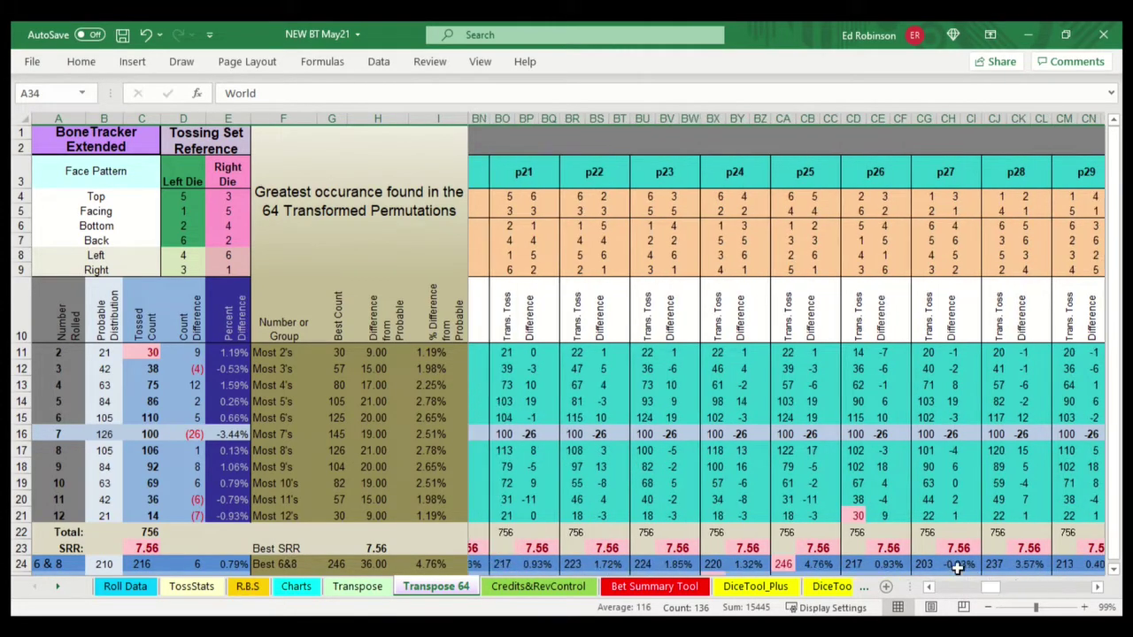
pyautogui.scroll(-2, 822, 283)
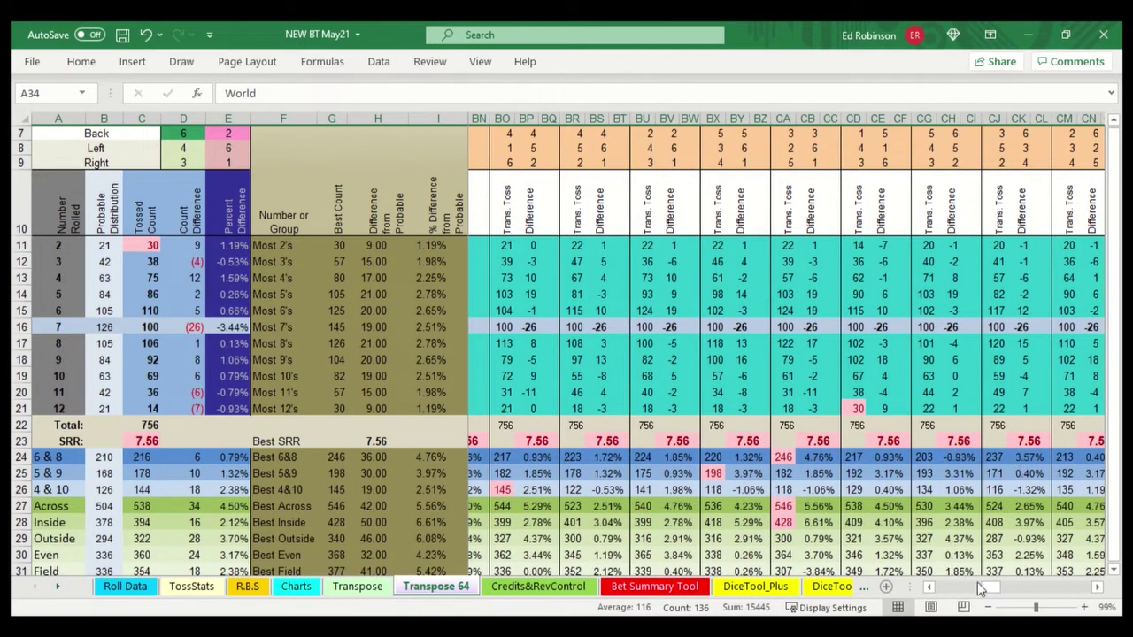
pyautogui.moveTo(1004, 594); pyautogui.dragTo(940, 587)
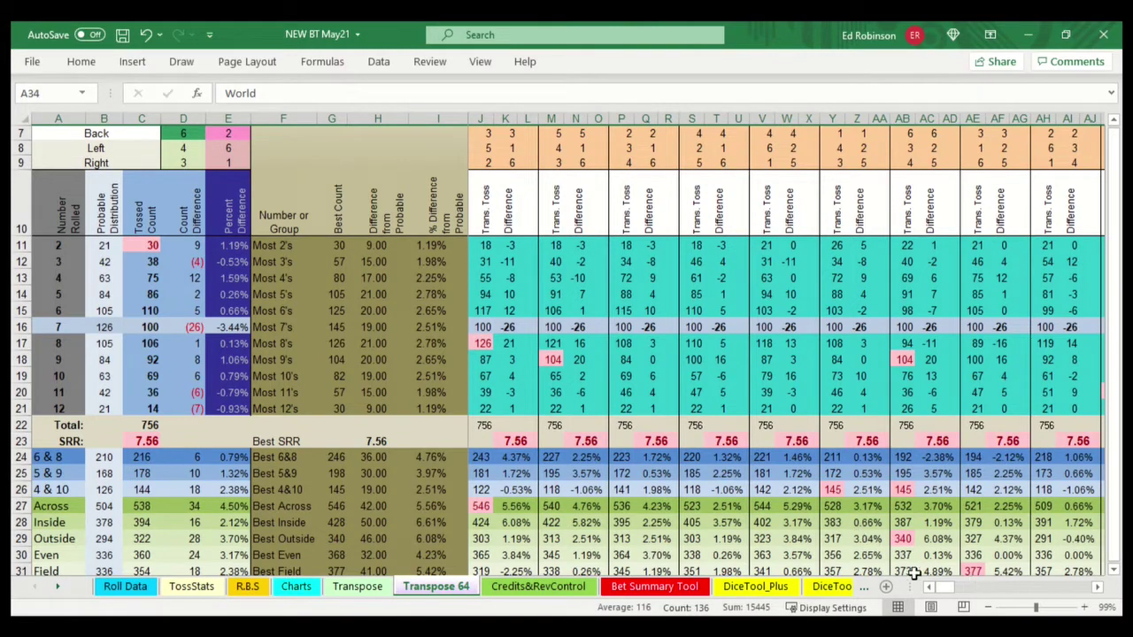
pyautogui.moveTo(945, 594)
pyautogui.mouseDown()
pyautogui.moveTo(964, 591)
pyautogui.moveTo(945, 591)
pyautogui.mouseUp()
pyautogui.scroll(-2, 1117, 168)
pyautogui.scroll(4, 1117, 168)
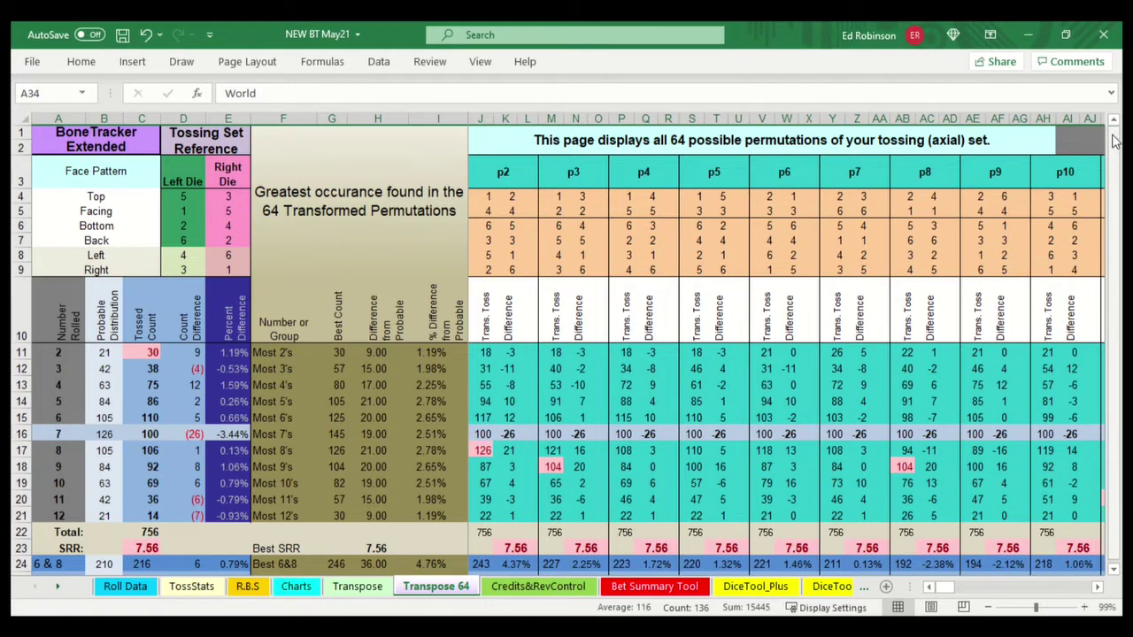
pyautogui.moveTo(1115, 152)
pyautogui.mouseDown()
pyautogui.moveTo(1119, 170)
pyautogui.moveTo(1117, 156)
pyautogui.mouseUp()
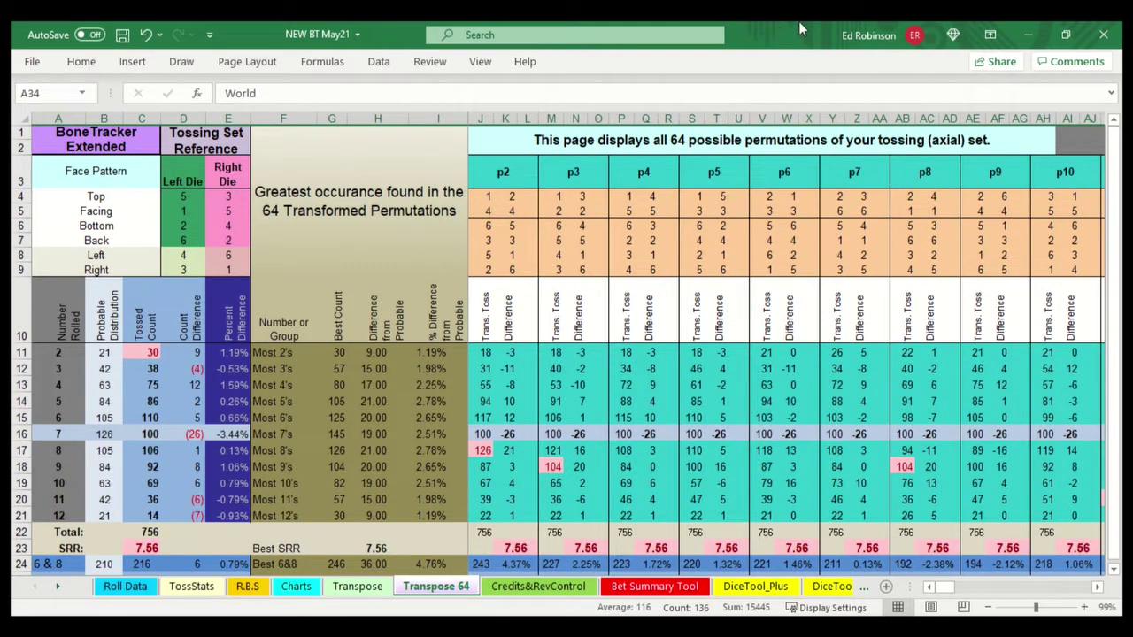
pyautogui.moveTo(1114, 154)
pyautogui.mouseDown()
pyautogui.moveTo(1120, 166)
pyautogui.moveTo(1121, 135)
pyautogui.mouseUp()
# Open the Transpose sheet and browse its editable permutation blocks from p8 through p24
pyautogui.click(354, 591)
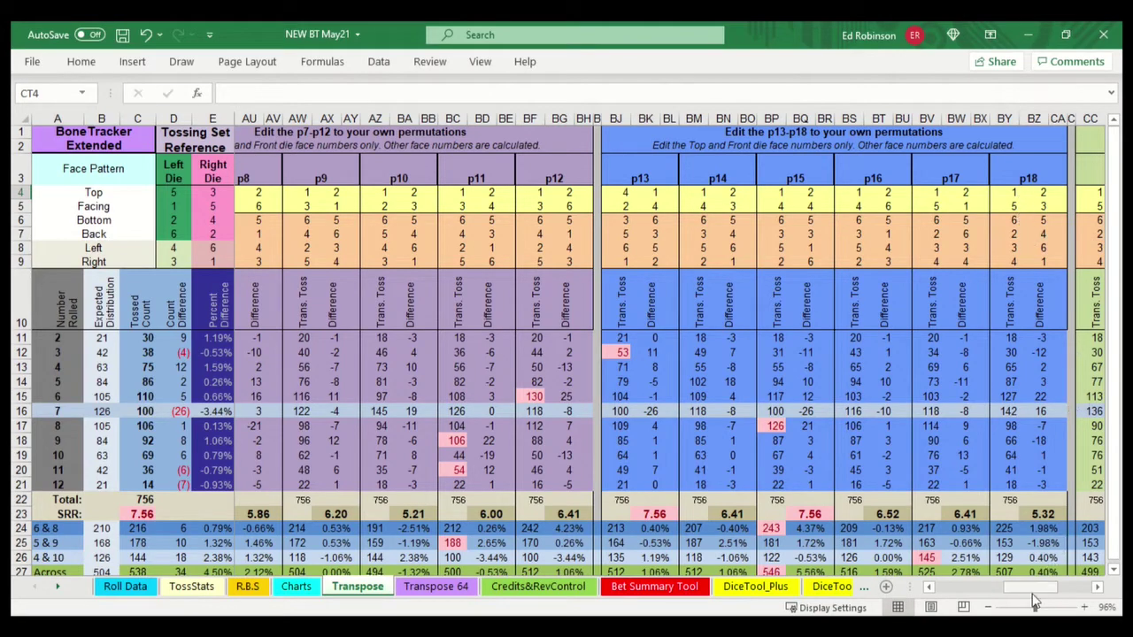
pyautogui.moveTo(1027, 588); pyautogui.dragTo(1062, 589)
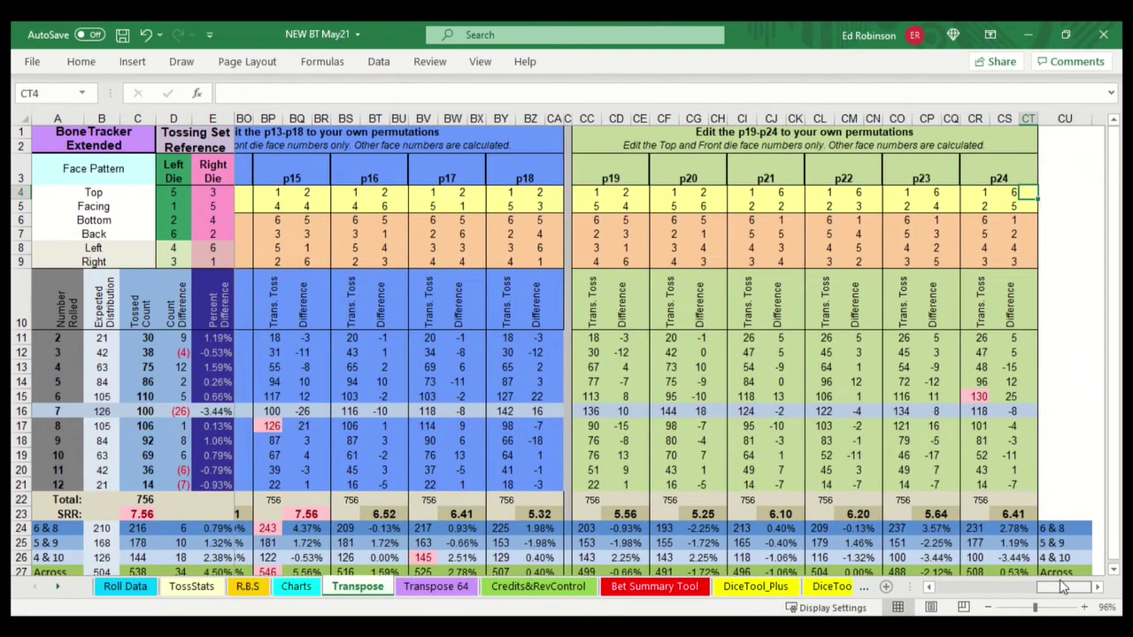
pyautogui.hscroll(-5, 1063, 590)
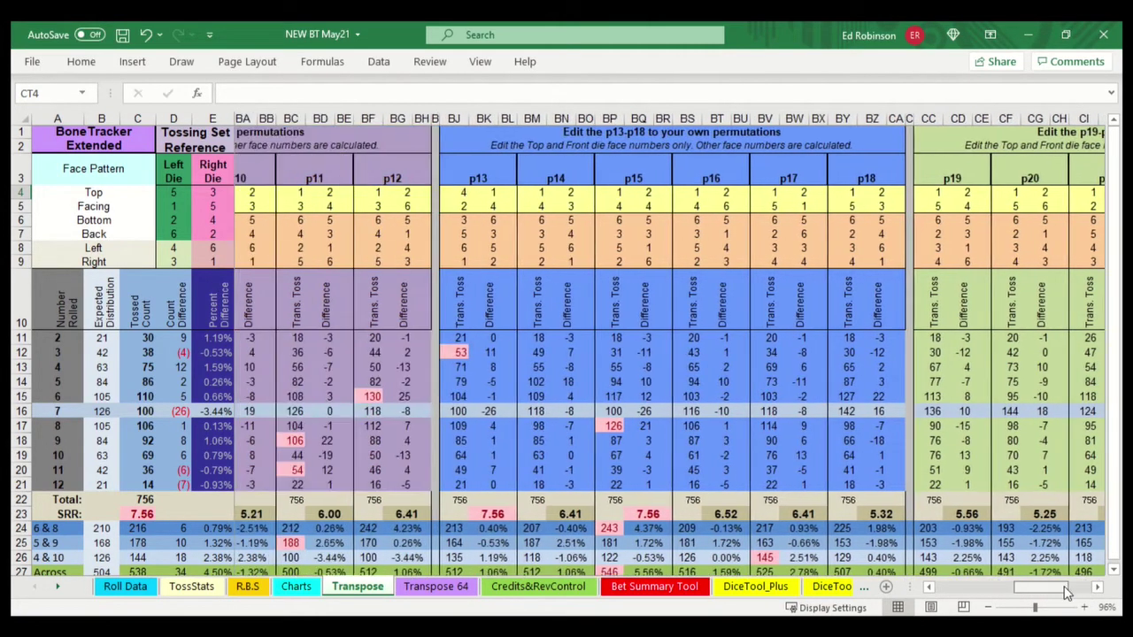
pyautogui.moveTo(1066, 590); pyautogui.dragTo(1050, 590)
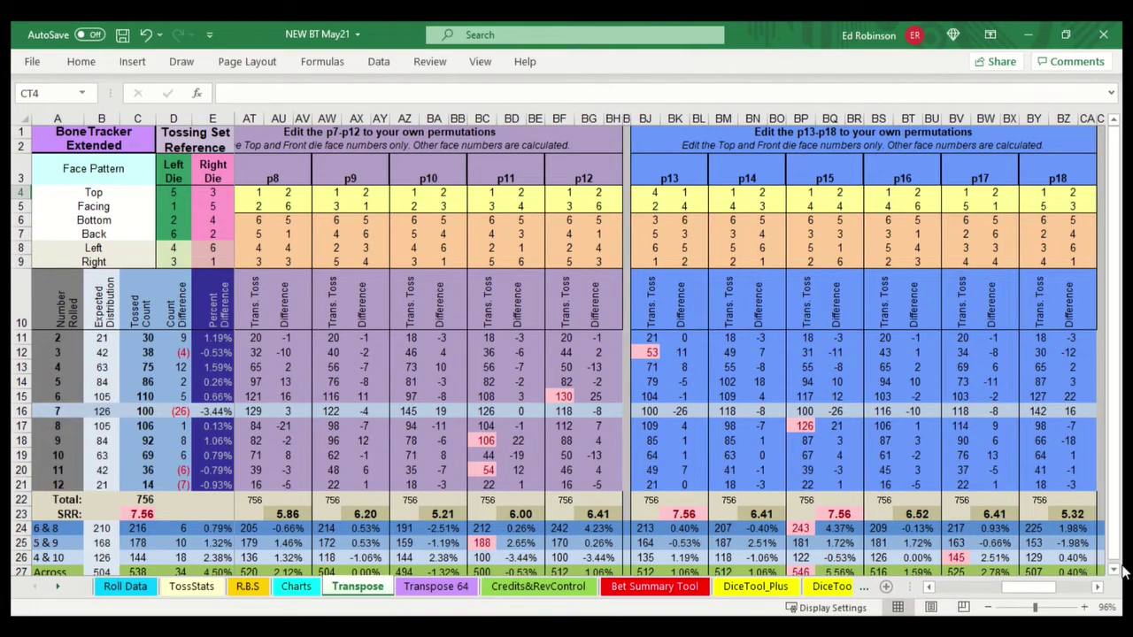
# Examine the Standard Transposition Reference Sets from Mini Vee to Parallel Sixes, comparing their number counts and group results
pyautogui.moveTo(1033, 598); pyautogui.dragTo(953, 596)
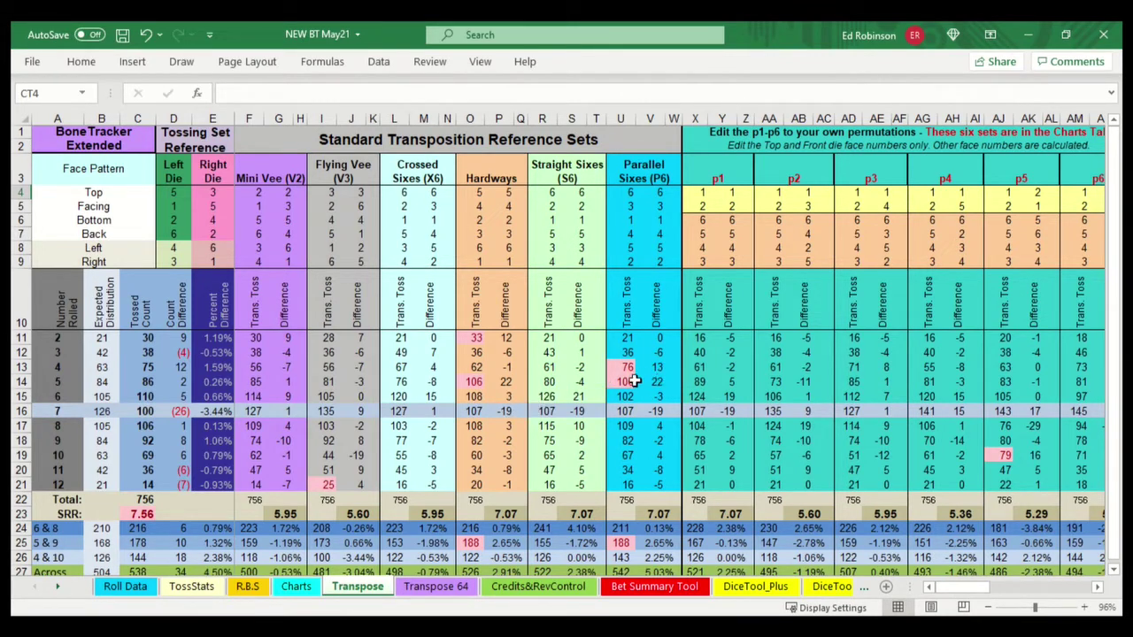
pyautogui.scroll(-1, 632, 423)
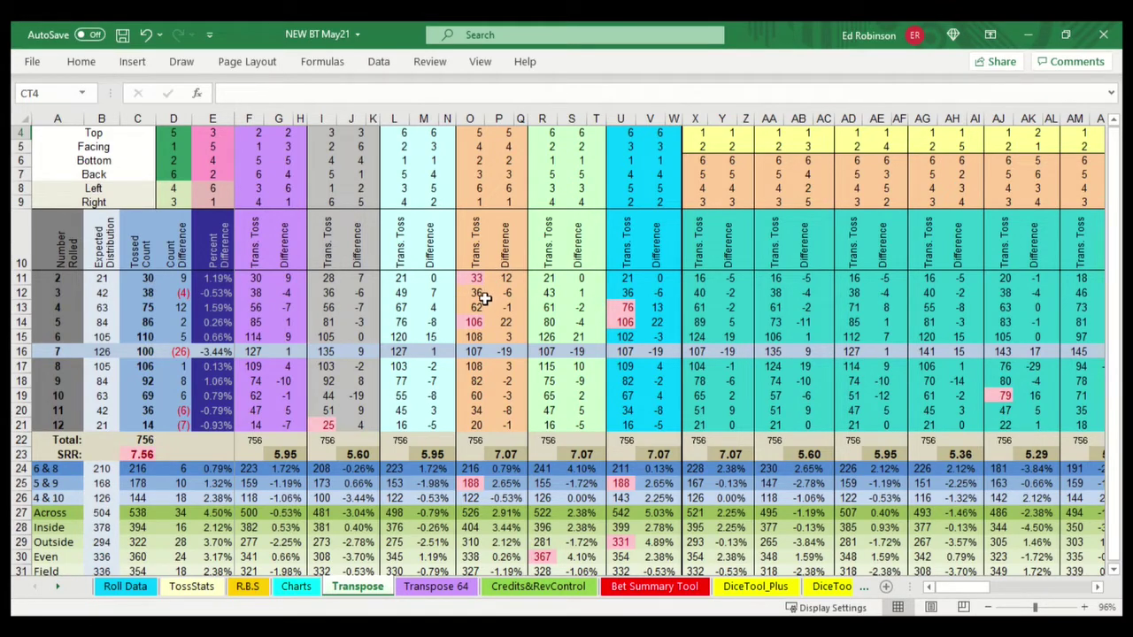
pyautogui.scroll(1, 485, 298)
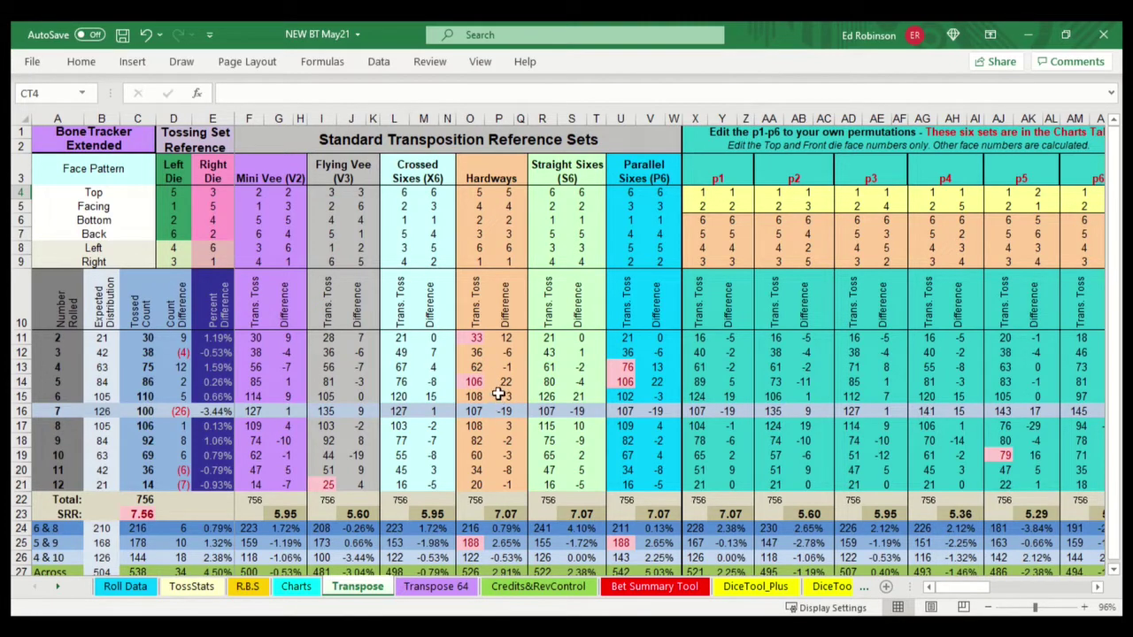
pyautogui.scroll(-1, 498, 403)
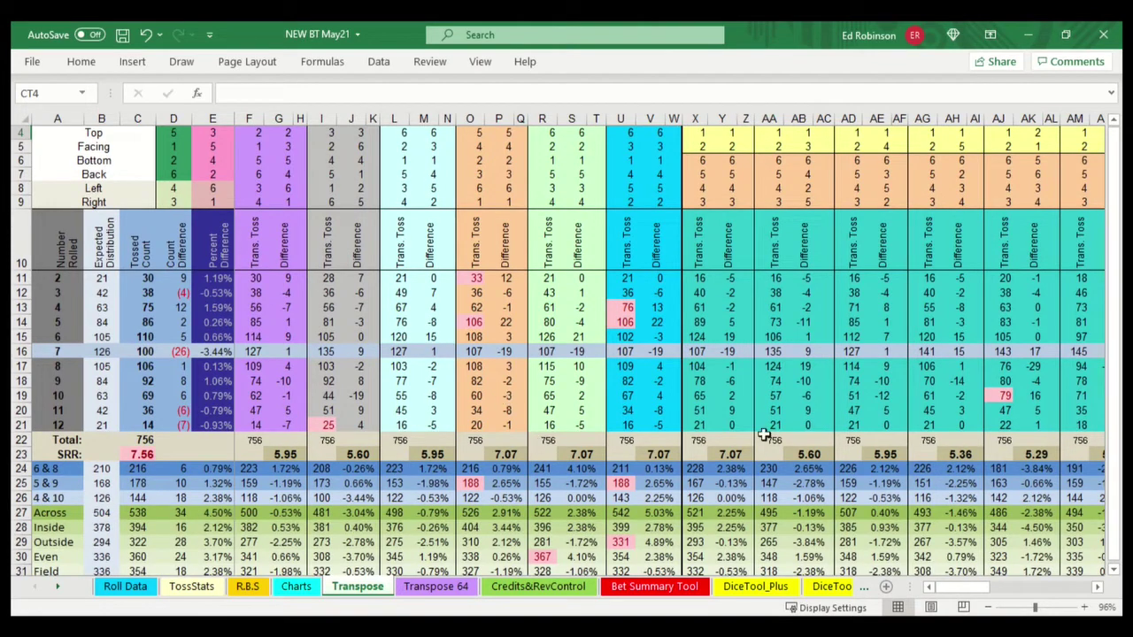